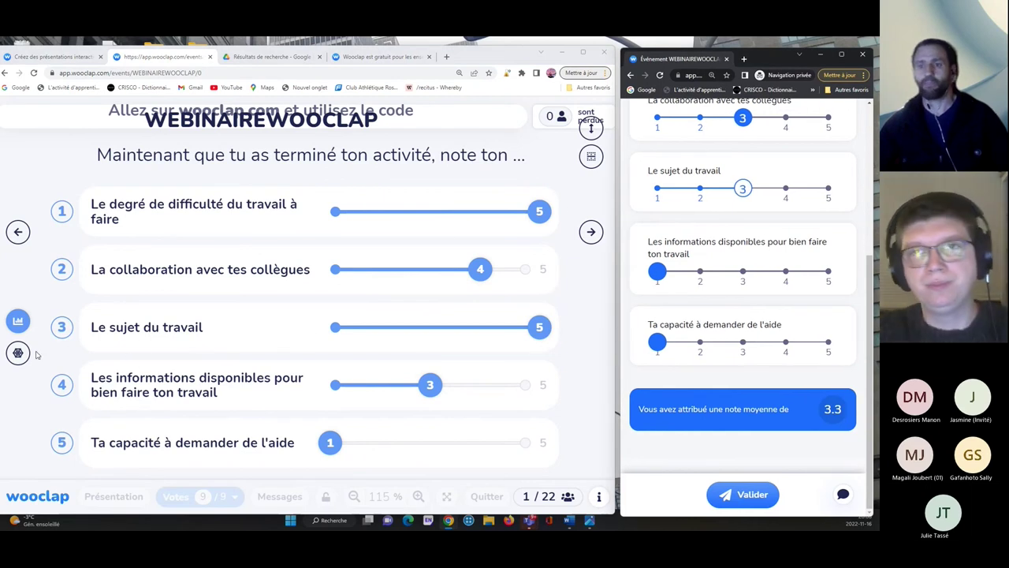
# Step: Hide and redisplay the results of the self-assessment rating question, and advance the presentation to the next question
pyautogui.click(16, 321)
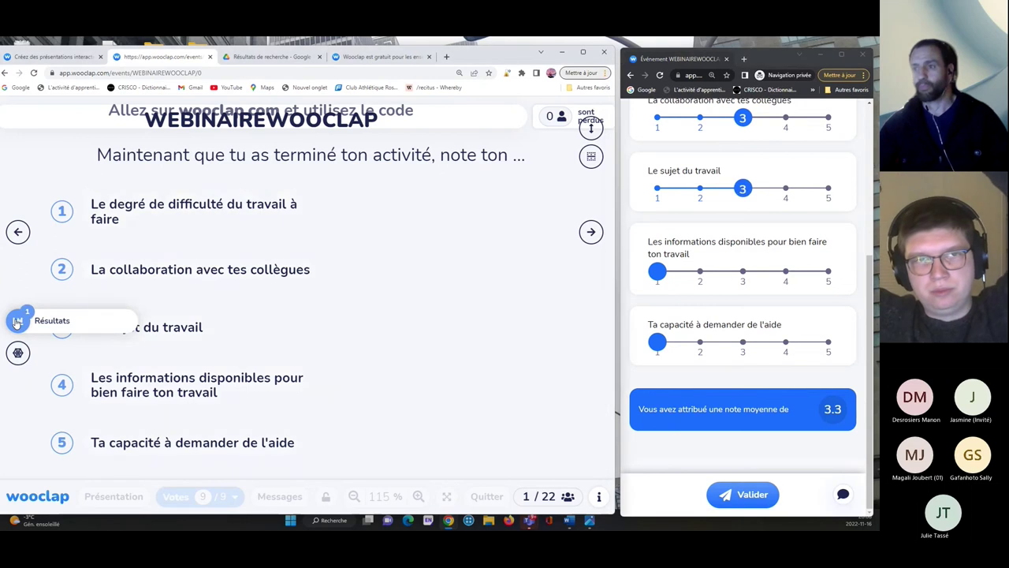
pyautogui.click(16, 321)
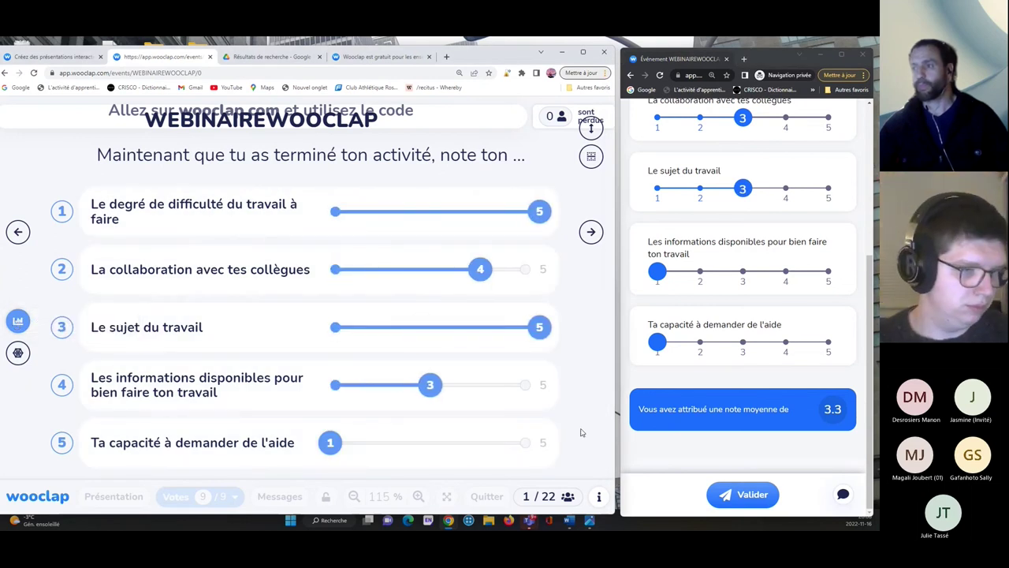
pyautogui.click(590, 232)
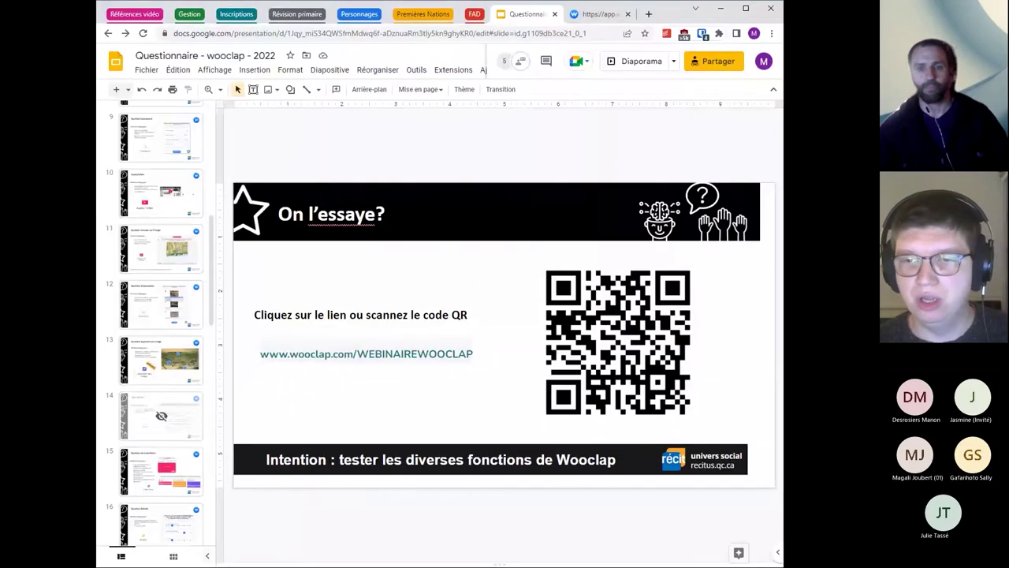
# Step: Switch to Wooclap and delete the event "Mon nouvel événement" with code UPSAQI from the events list
pyautogui.click(596, 14)
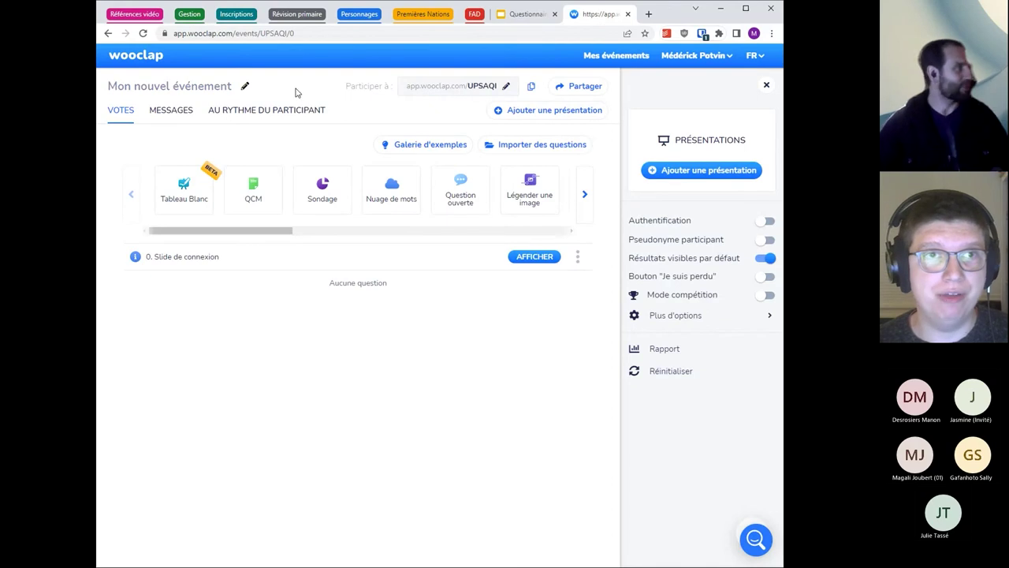
pyautogui.click(133, 57)
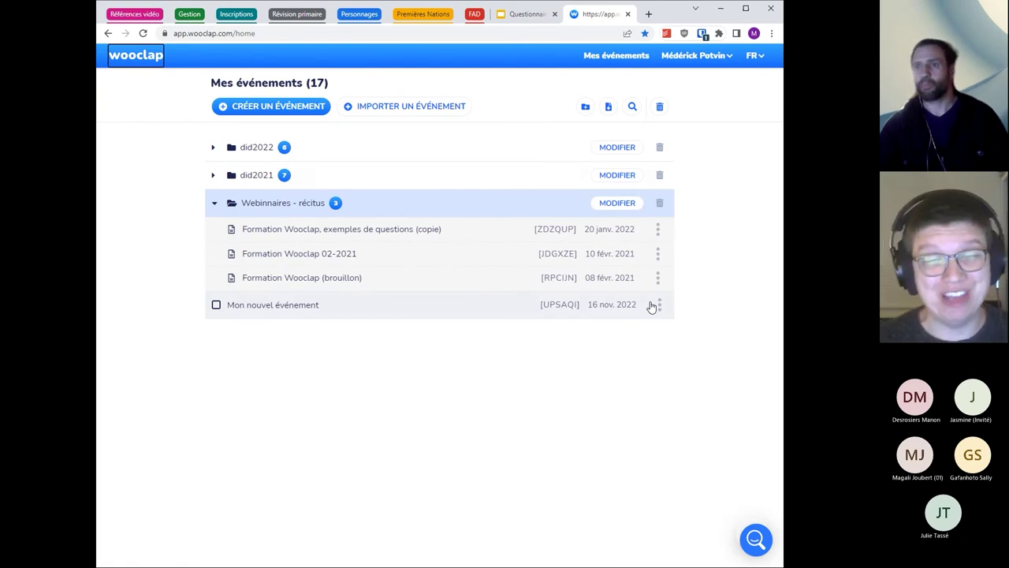
pyautogui.click(658, 304)
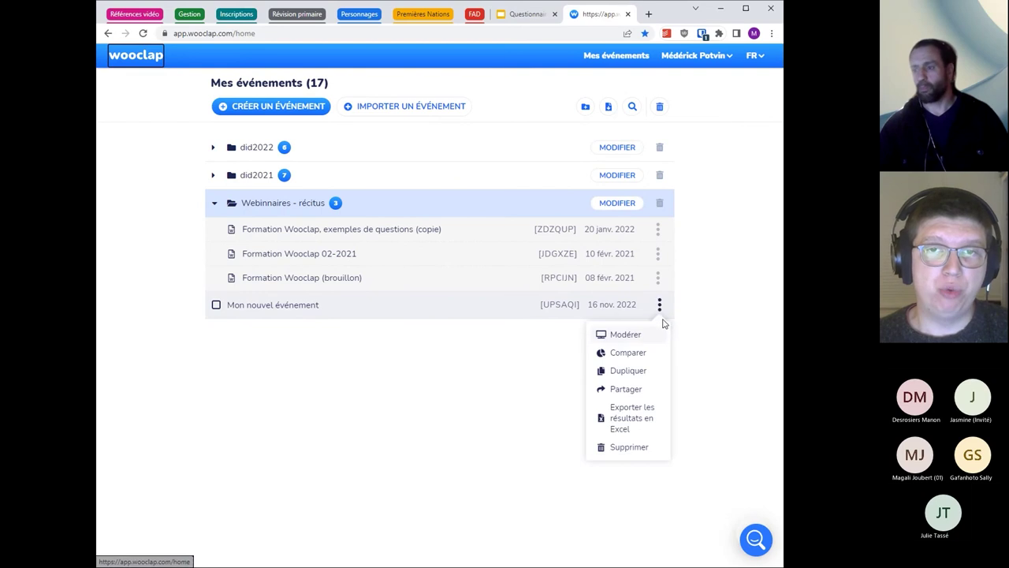
pyautogui.click(630, 453)
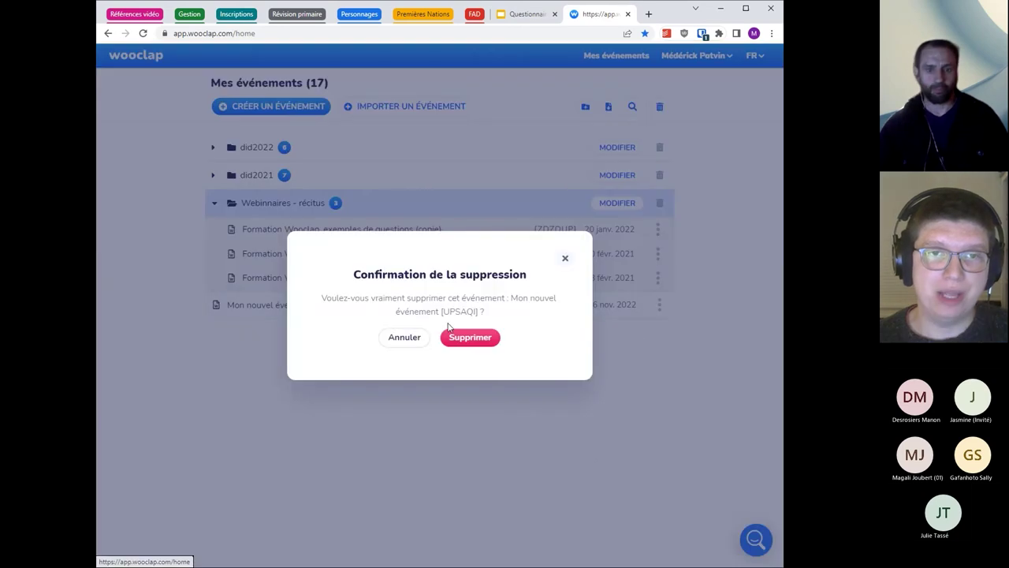
pyautogui.click(459, 340)
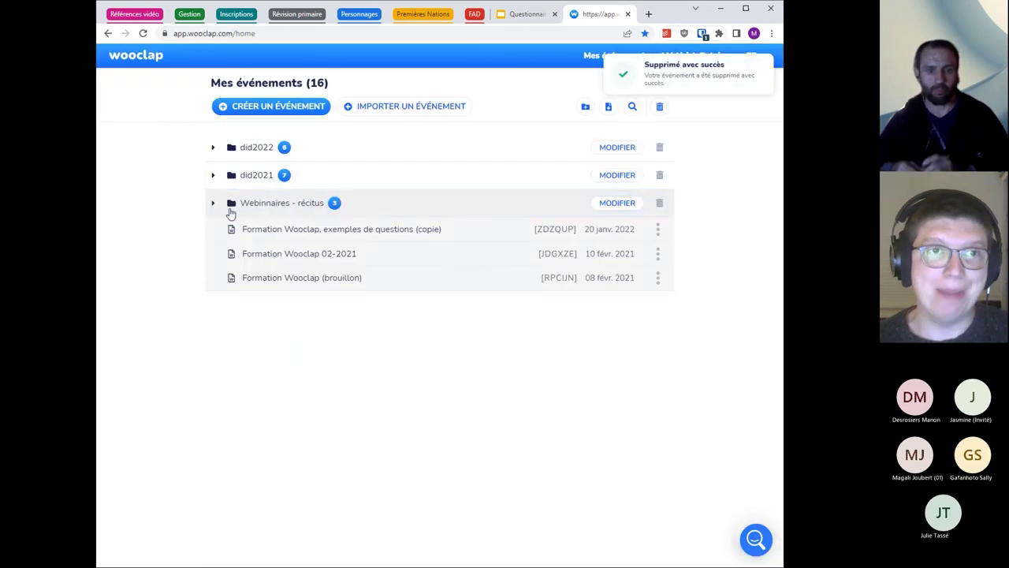
# Step: Collapse the "Webinnaires - récitus" folder and look through the events in the did2021 folder
pyautogui.click(225, 206)
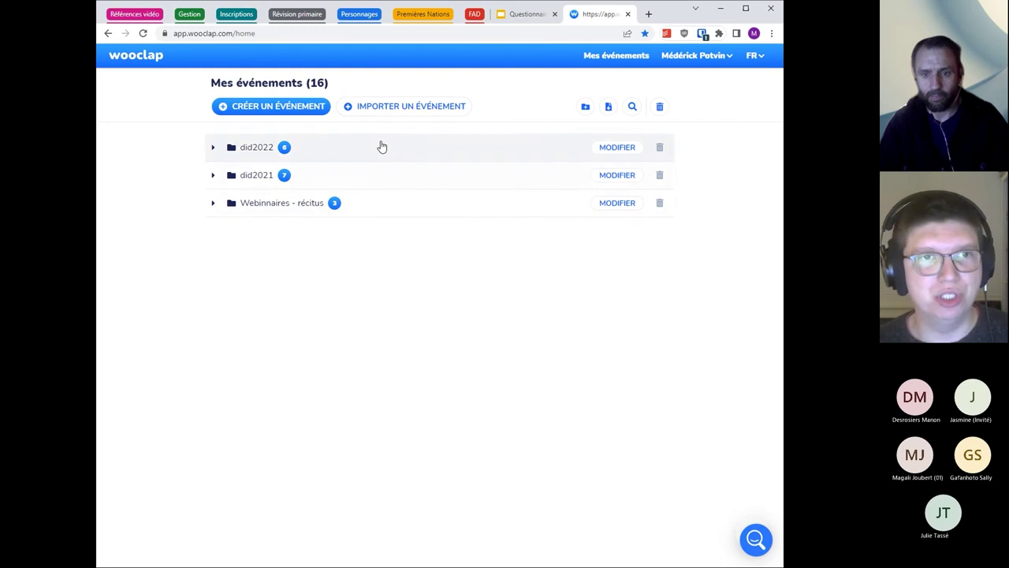
pyautogui.click(215, 175)
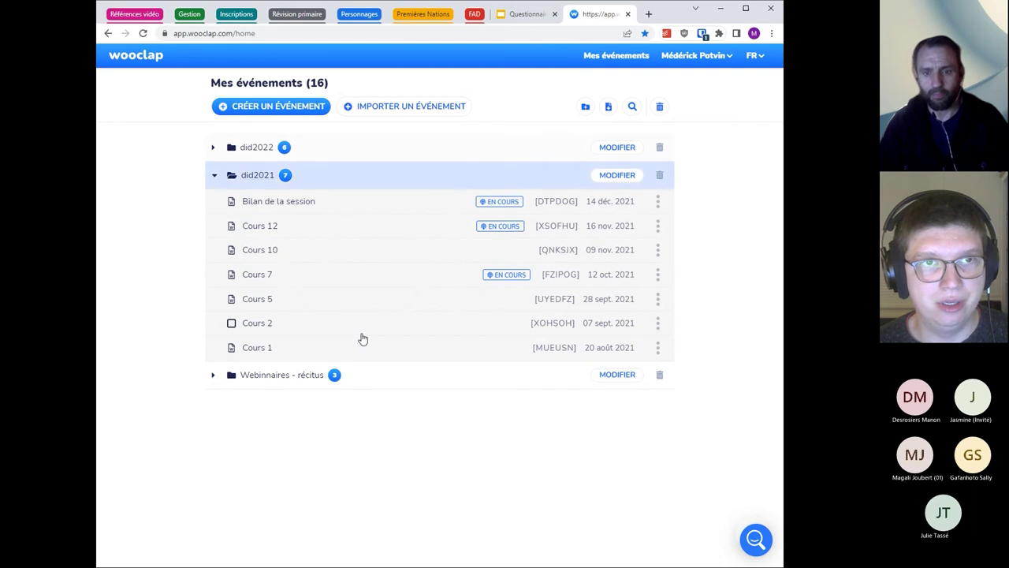
pyautogui.click(214, 175)
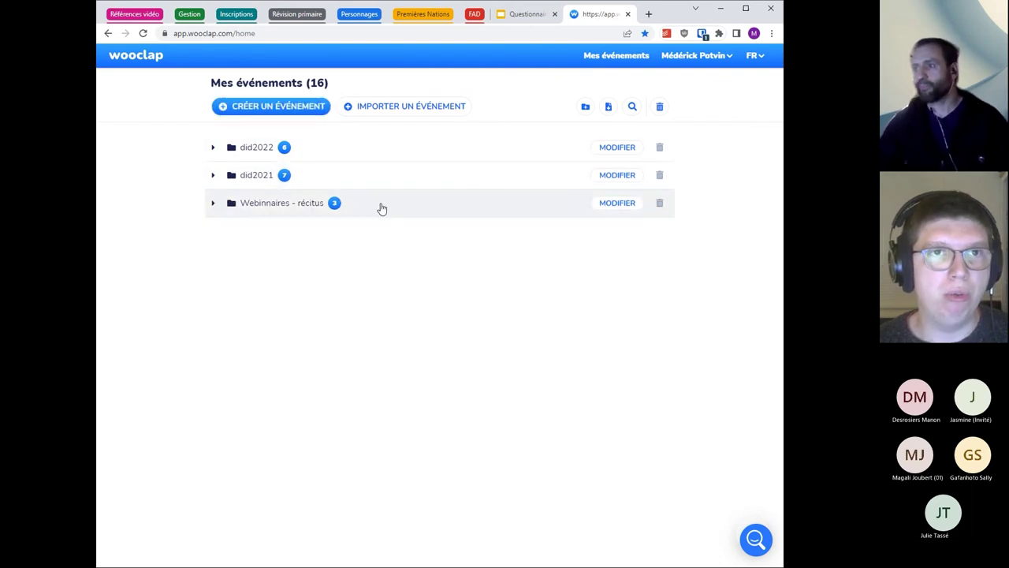
# Step: Create a new event and review its messages, participant-paced and votes sections
pyautogui.click(256, 106)
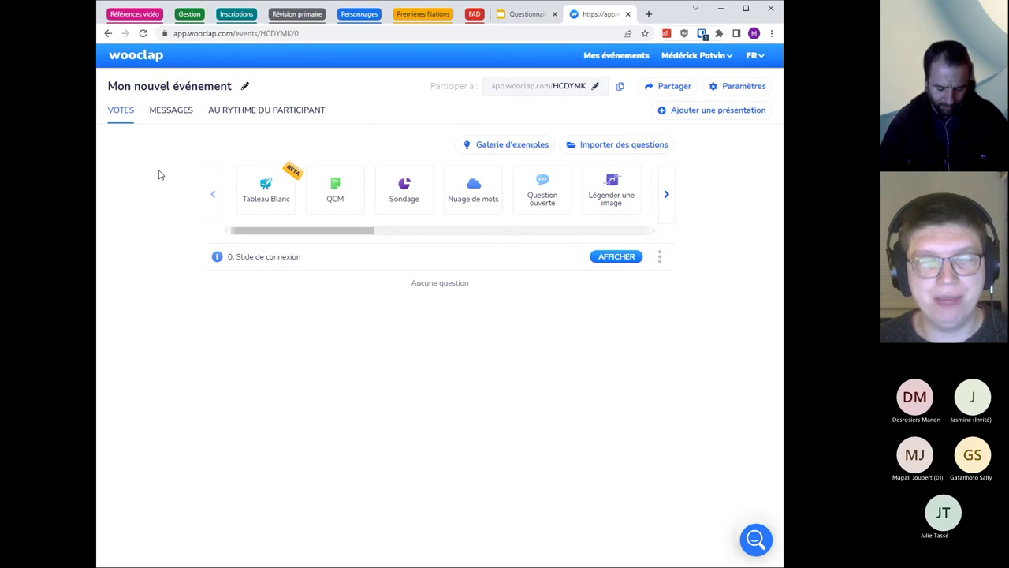
pyautogui.click(160, 111)
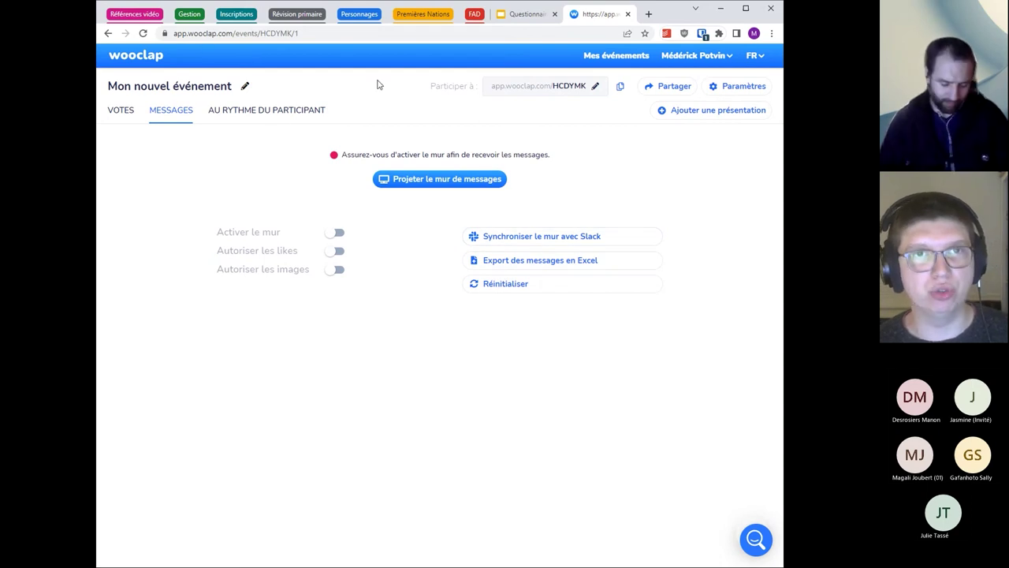
pyautogui.click(234, 116)
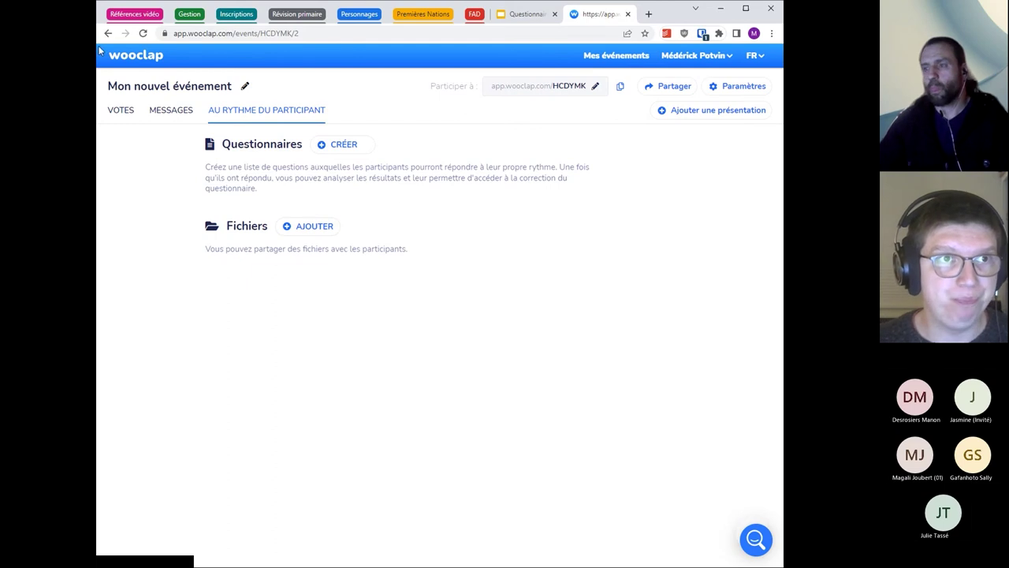
pyautogui.click(121, 110)
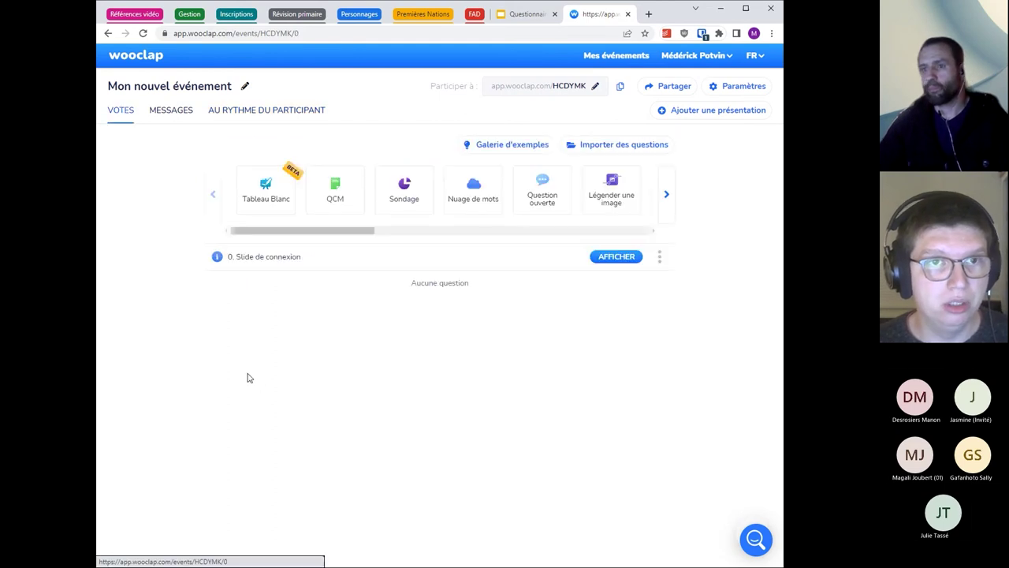
pyautogui.click(288, 111)
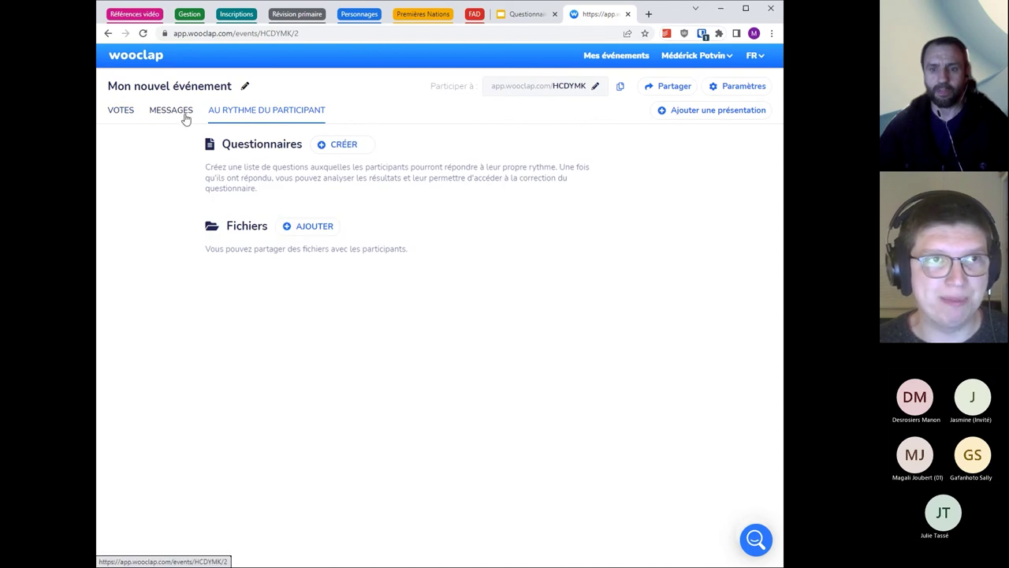
pyautogui.click(117, 122)
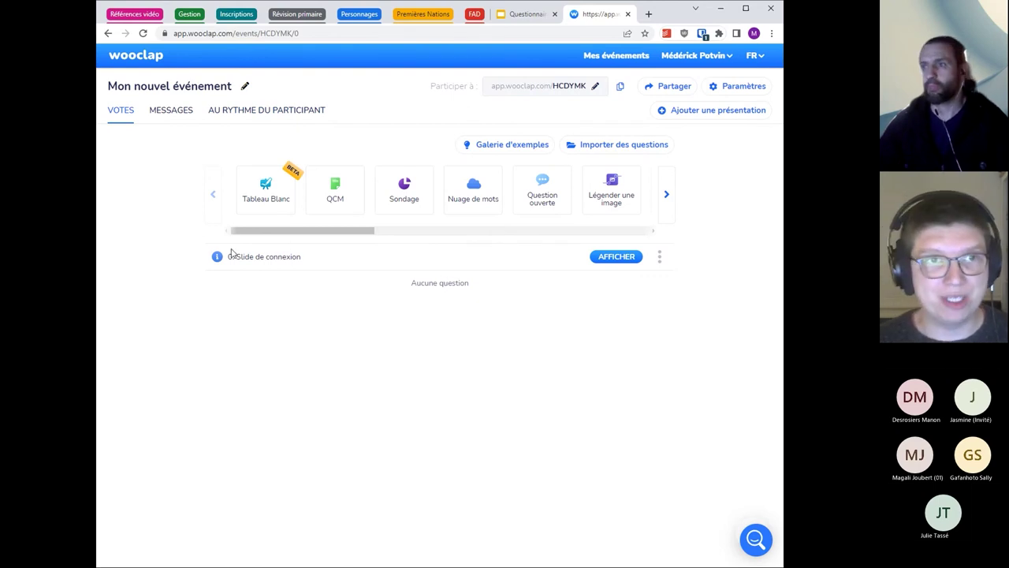
# Step: Display the event's connection slide, highlight the event code on it, and exit the presentation
pyautogui.click(620, 260)
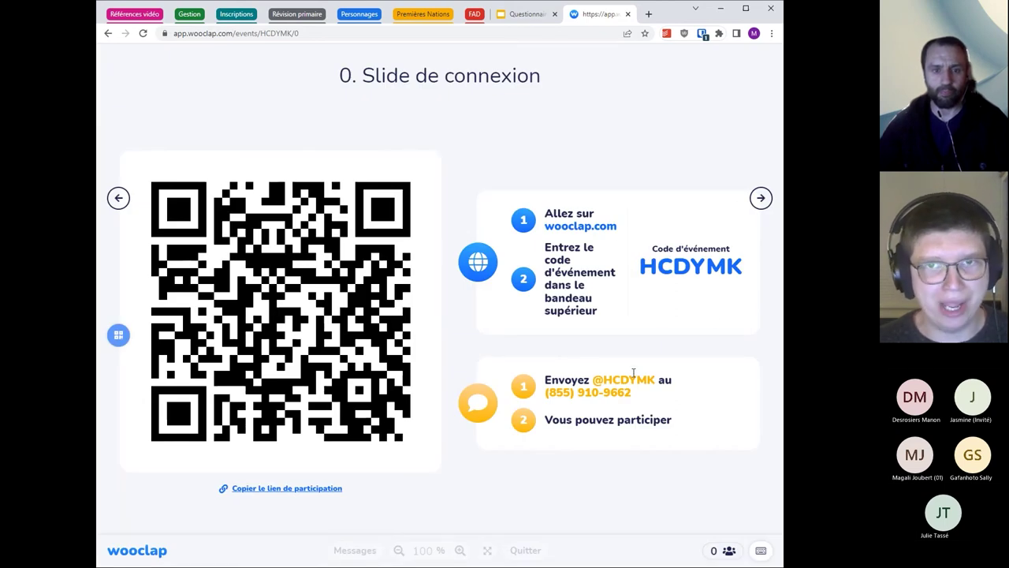
pyautogui.moveTo(638, 267); pyautogui.dragTo(746, 277)
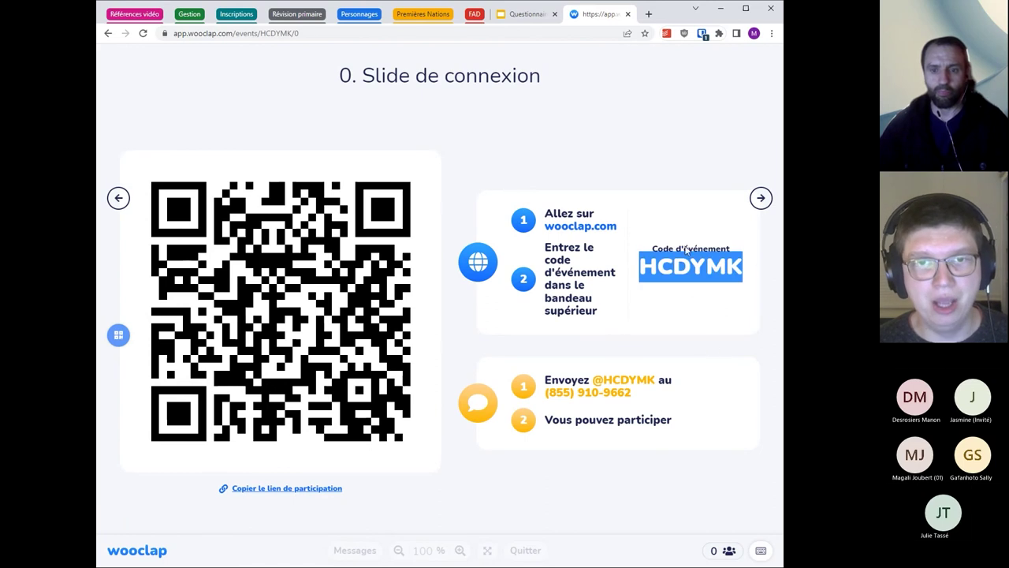
pyautogui.press('Escape')
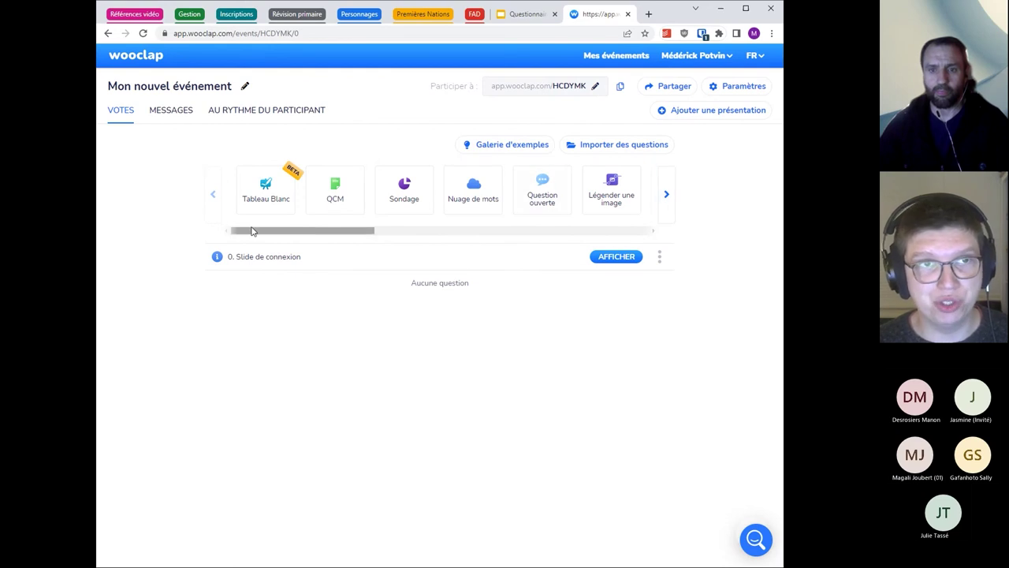
# Step: Try to save an Audio / Vidéo question without a video link, and cancel its creation
pyautogui.moveTo(306, 230); pyautogui.dragTo(428, 229)
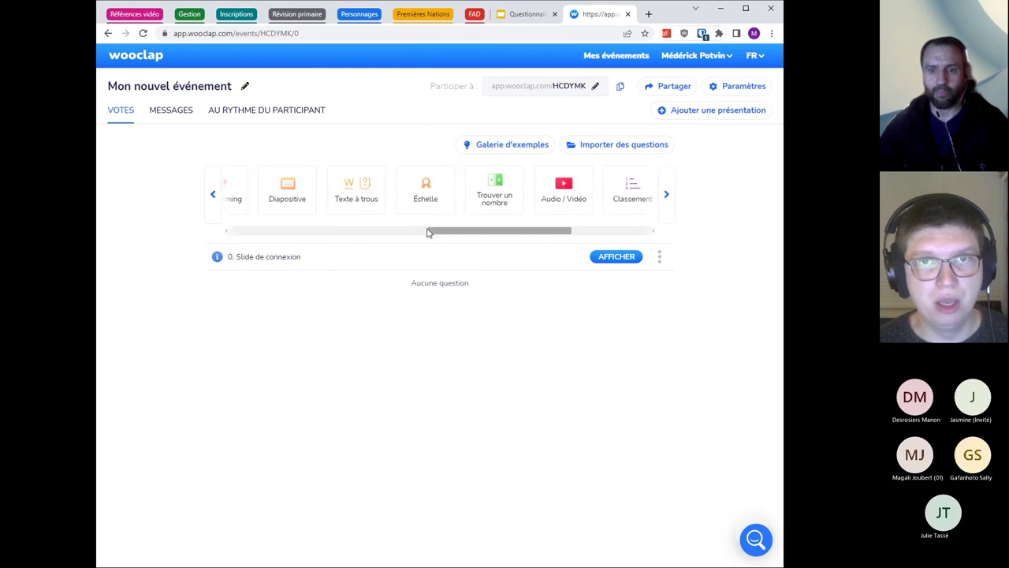
pyautogui.click(566, 200)
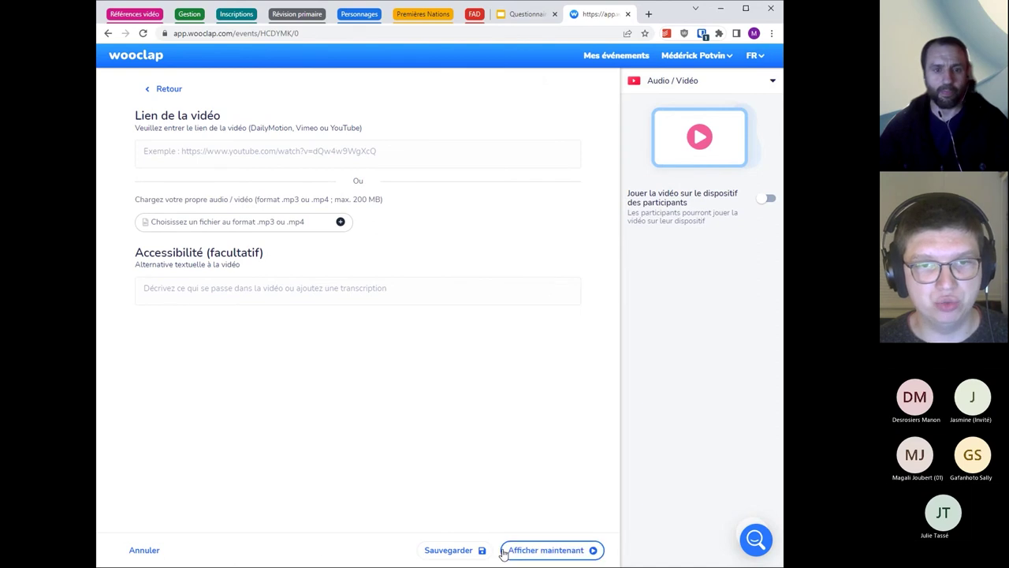
pyautogui.click(461, 549)
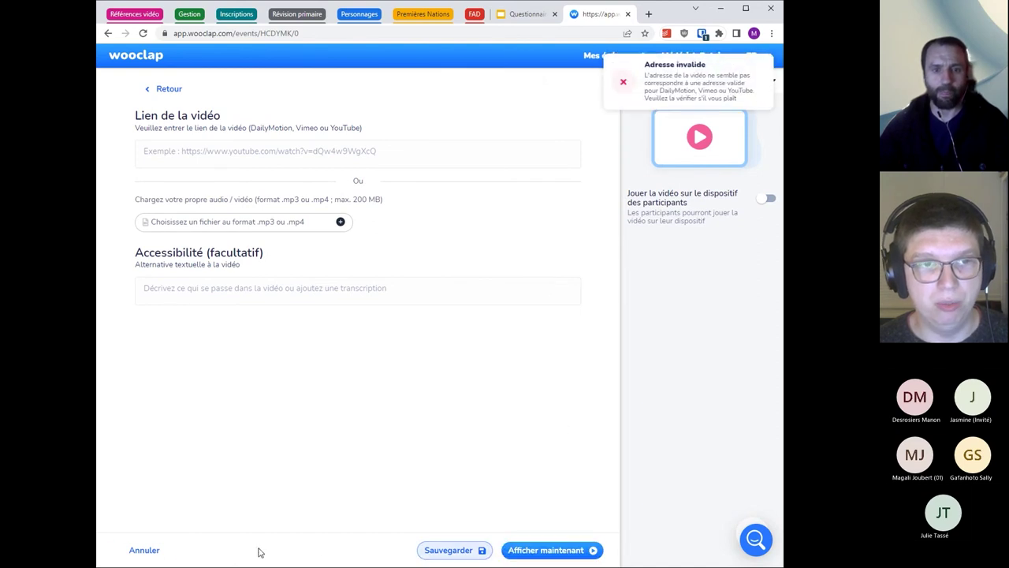
pyautogui.click(141, 549)
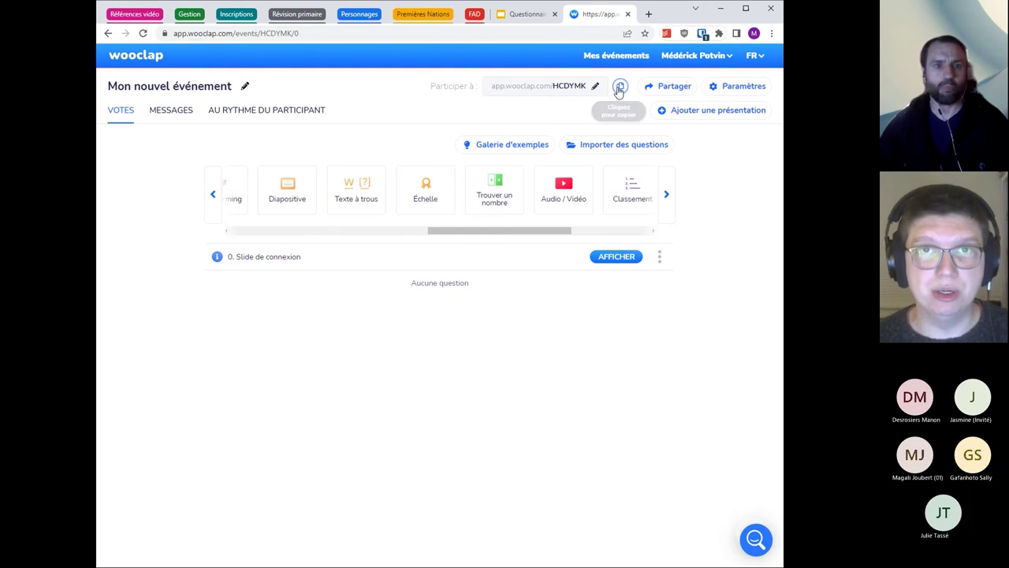
# Step: Open the event's participation code for editing and leave the editing field
pyautogui.click(506, 89)
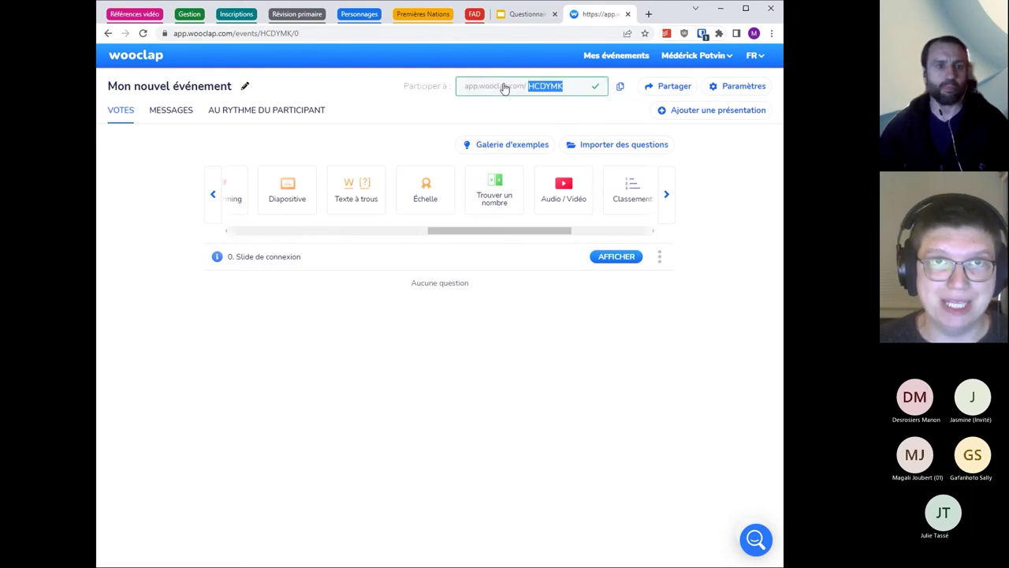
pyautogui.click(536, 120)
pyautogui.click(697, 55)
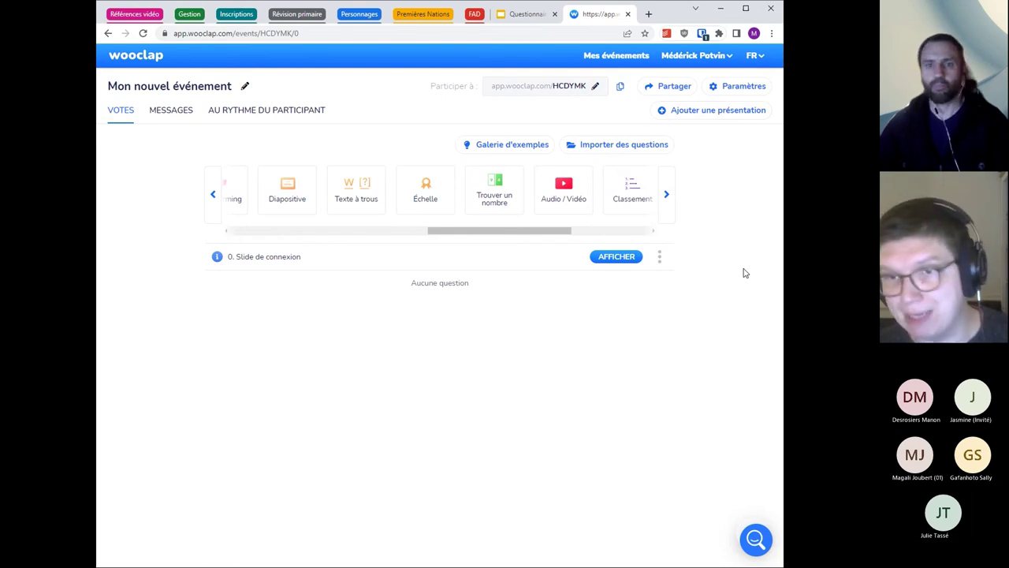
# Step: Enable sharing a copy of the new event through its event code, and close the sharing settings
pyautogui.click(679, 91)
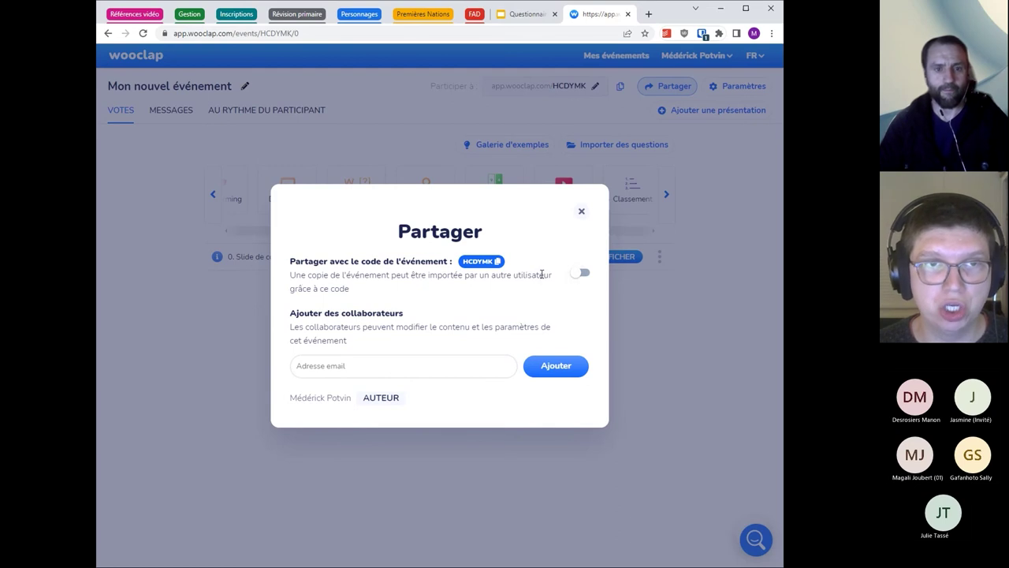
pyautogui.moveTo(296, 275); pyautogui.dragTo(513, 288)
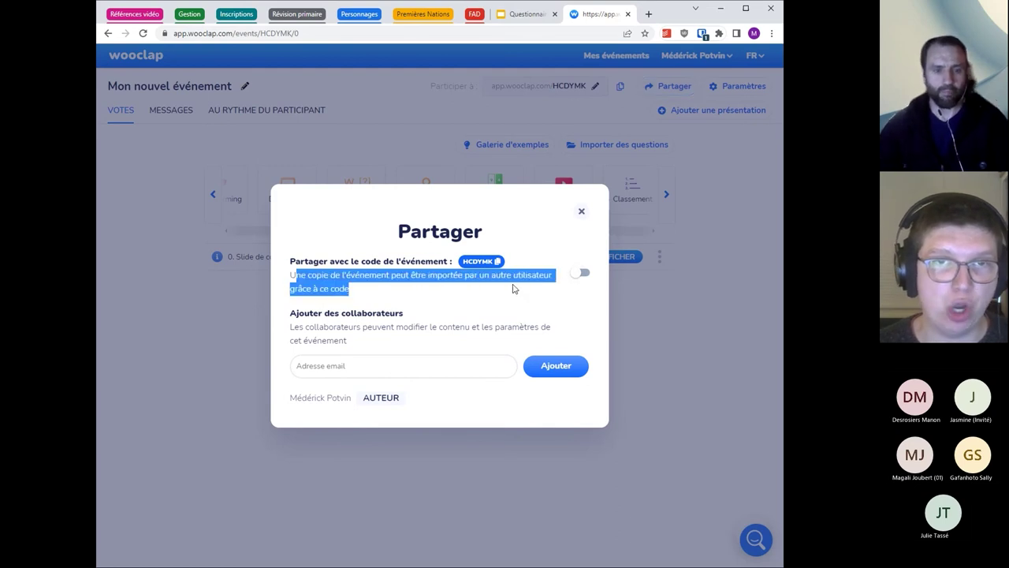
pyautogui.click(584, 276)
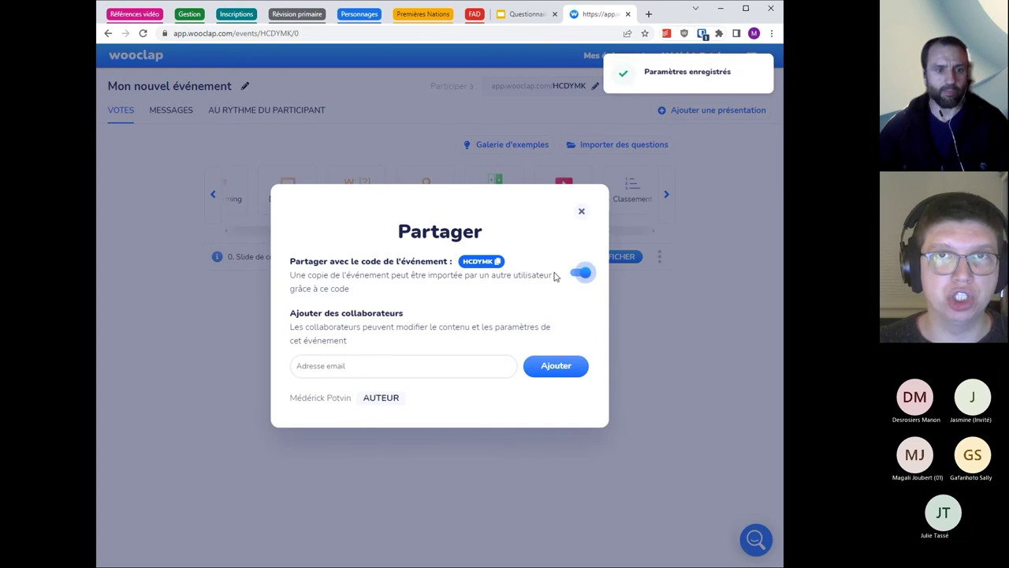
pyautogui.click(478, 267)
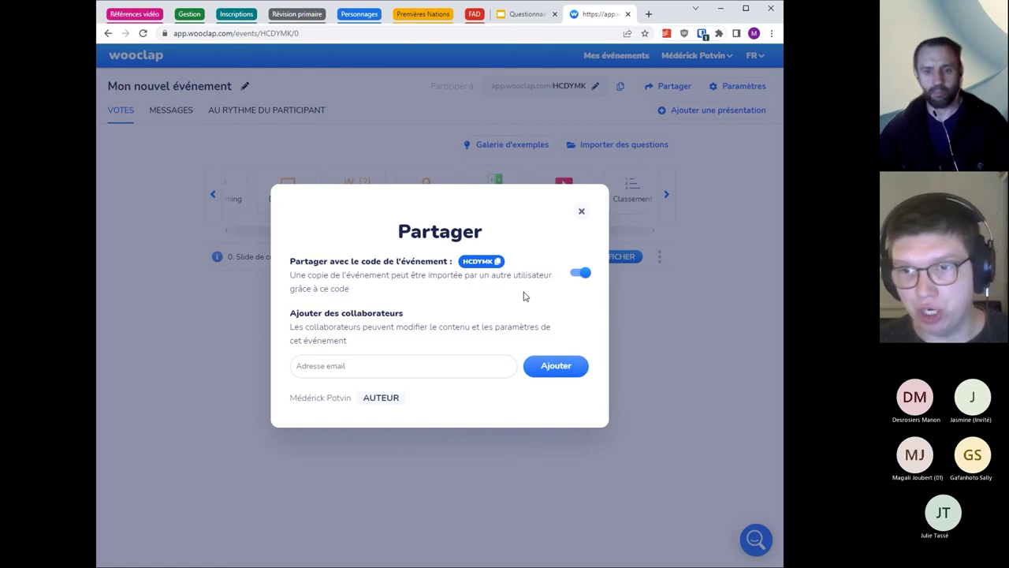
pyautogui.click(347, 367)
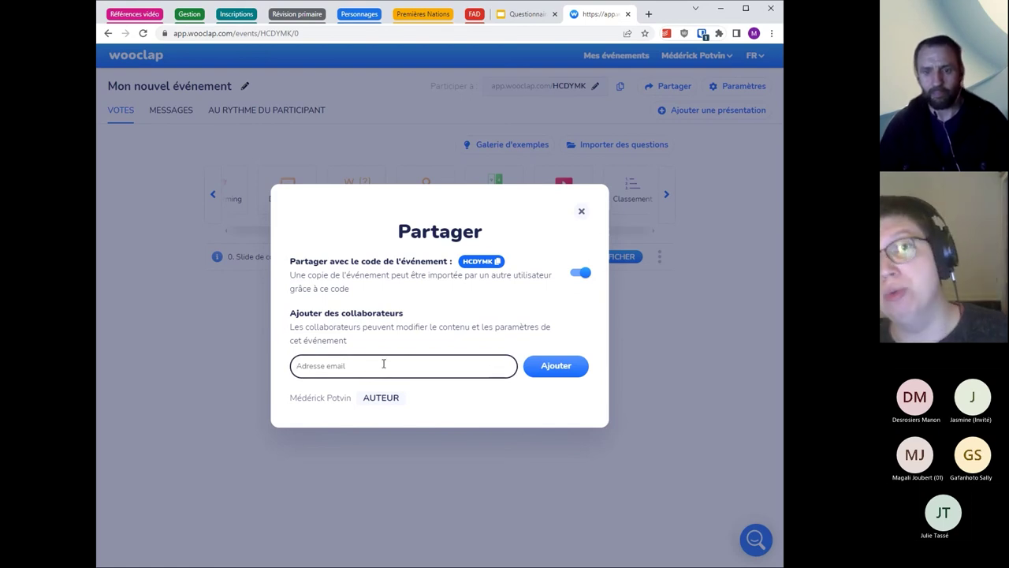
pyautogui.click(581, 212)
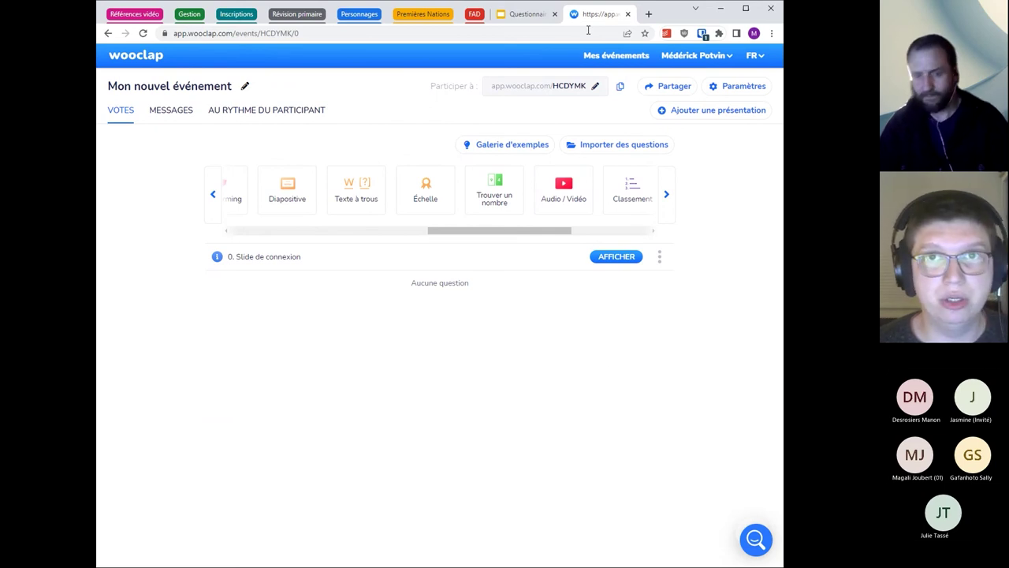
# Step: Return to the events list and show the available actions for "Mon nouvel événement"
pyautogui.click(136, 55)
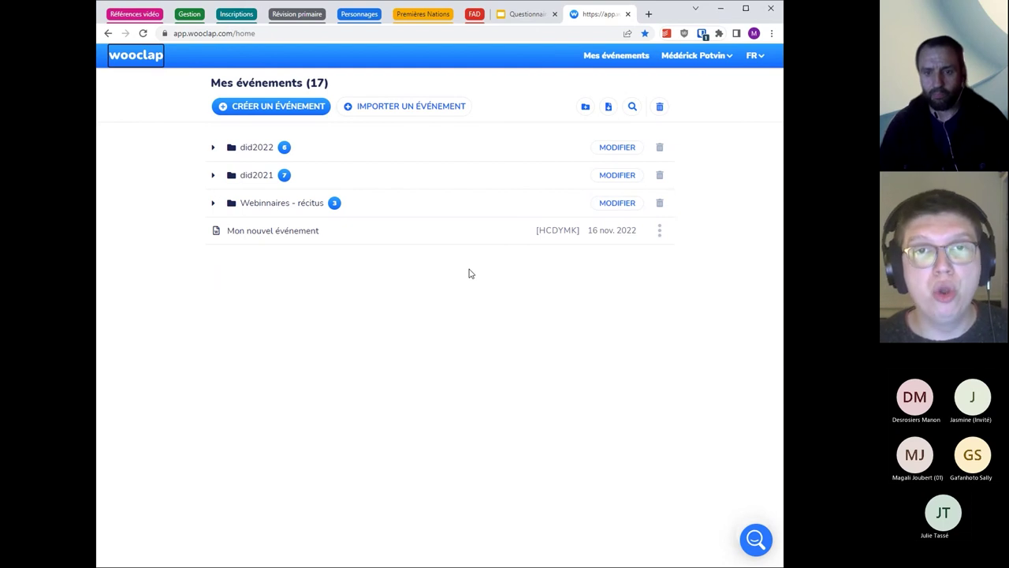
pyautogui.click(660, 230)
pyautogui.click(660, 231)
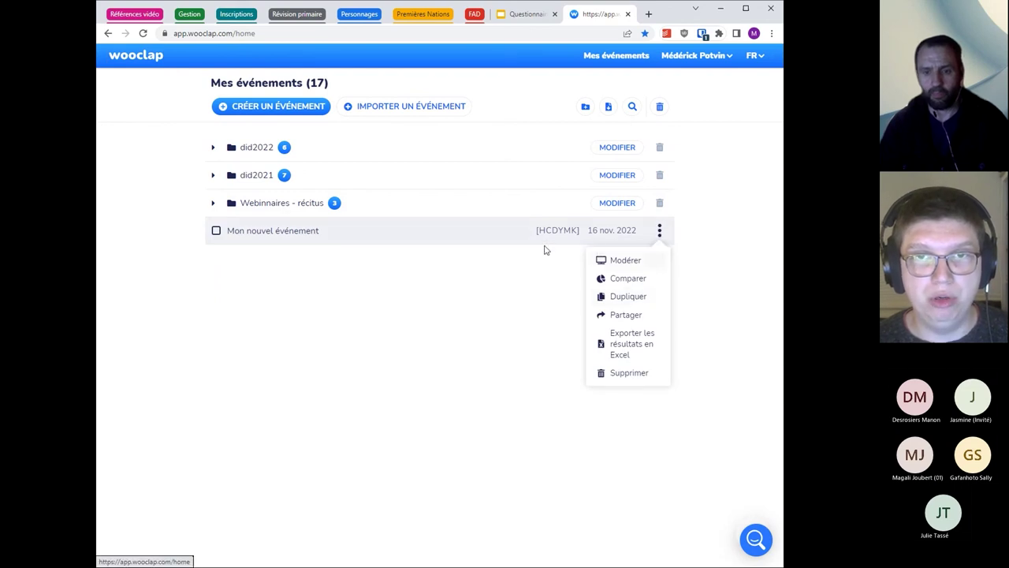
pyautogui.click(659, 233)
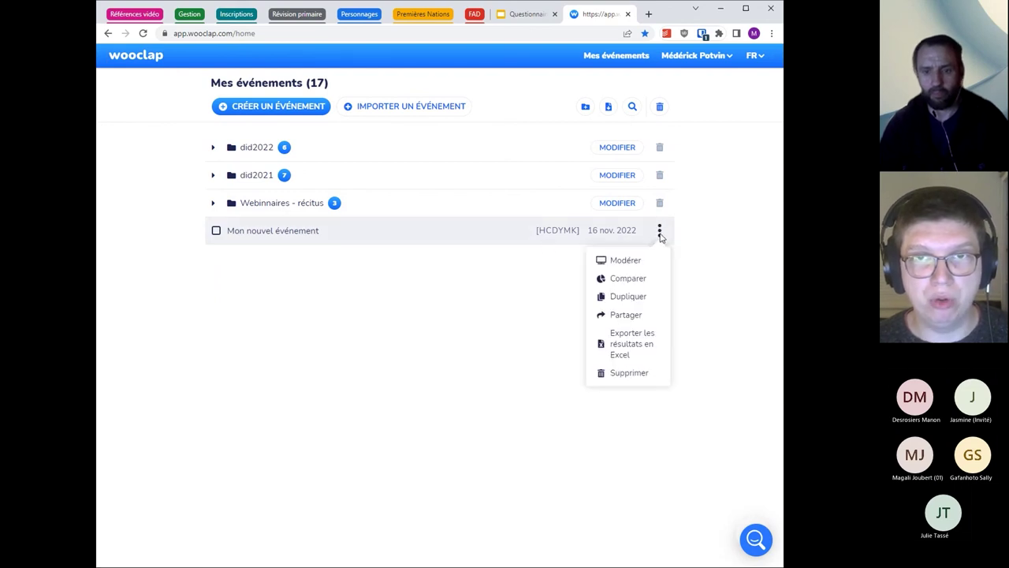
# Step: Duplicate "Mon nouvel événement", and reset all question results of the original event before going back to the events list
pyautogui.click(635, 298)
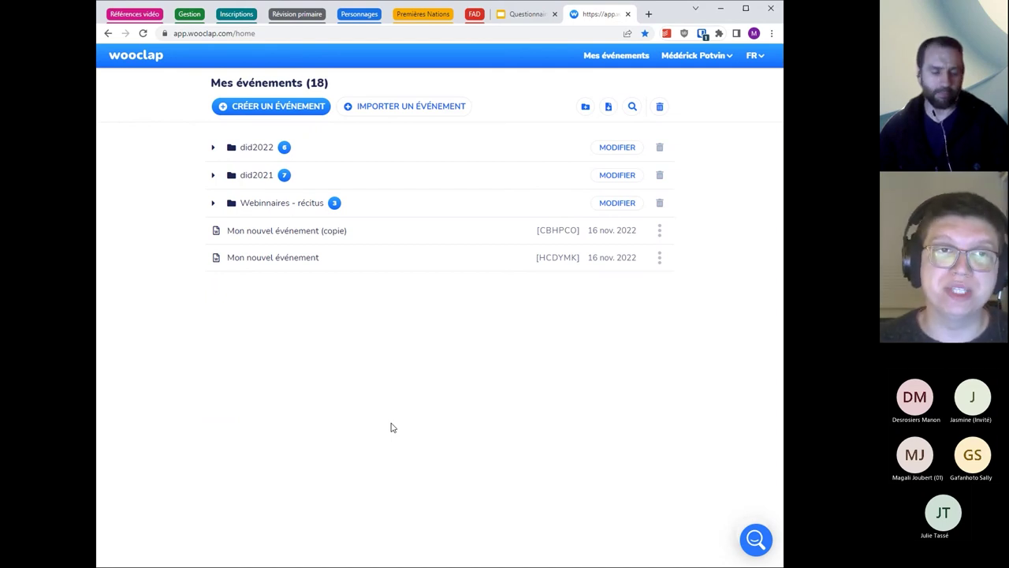
pyautogui.click(367, 259)
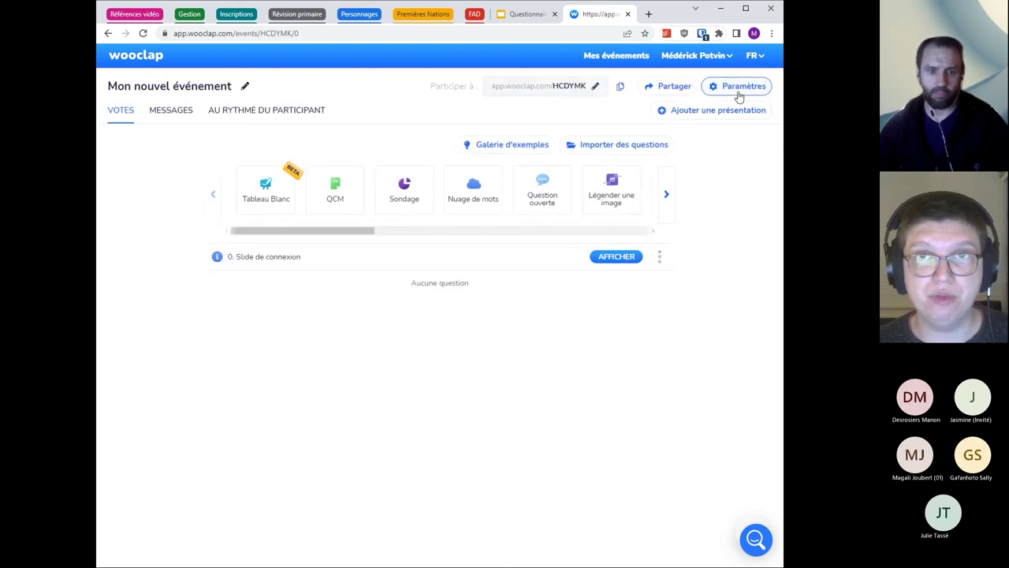
pyautogui.click(739, 91)
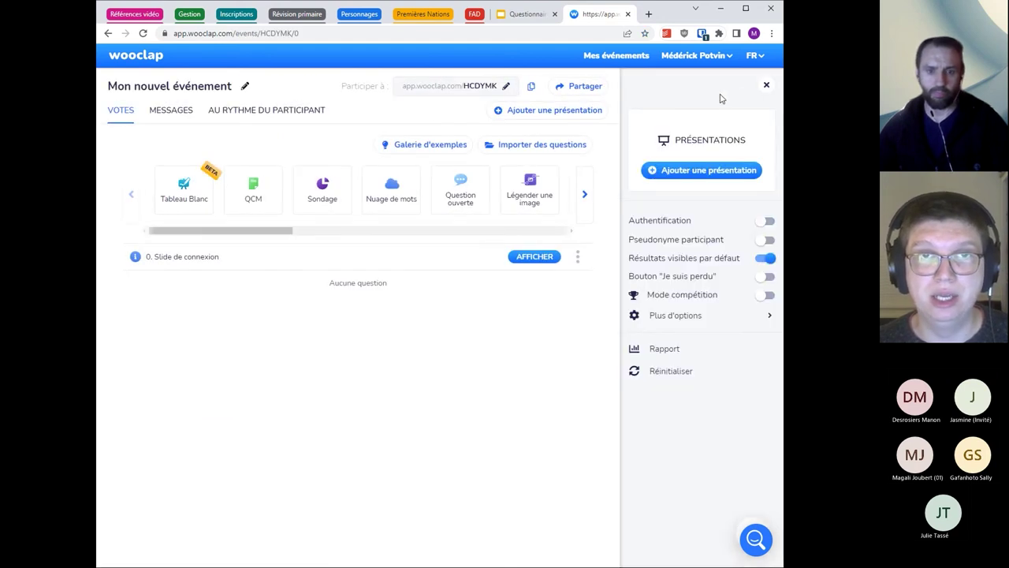
pyautogui.click(653, 374)
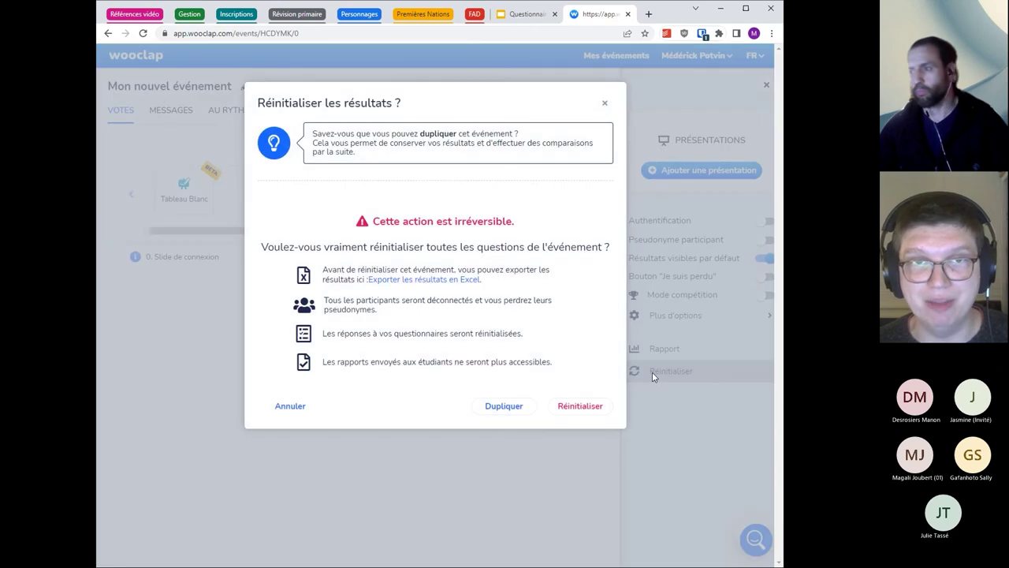
pyautogui.click(579, 407)
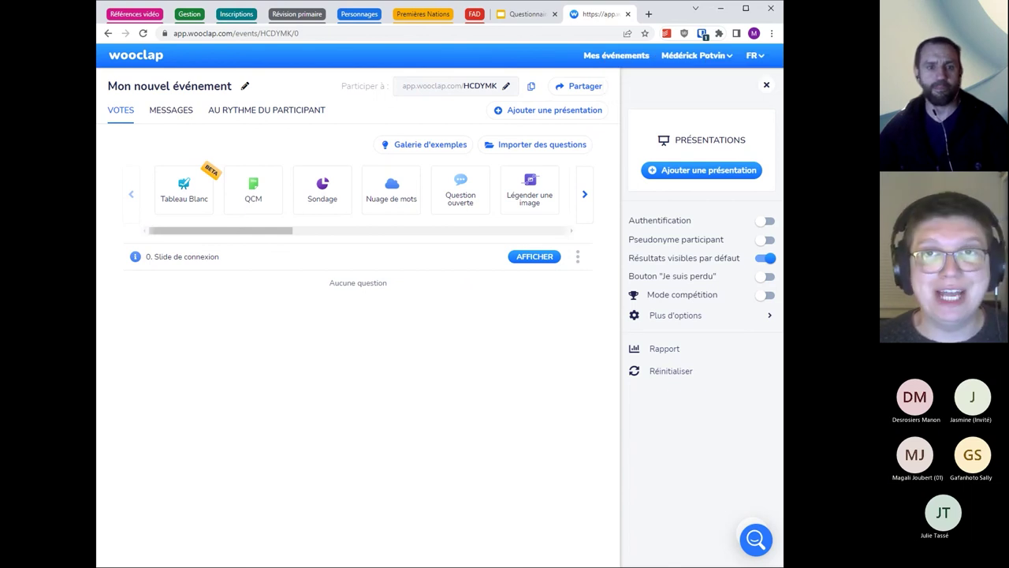
pyautogui.click(766, 85)
pyautogui.click(135, 55)
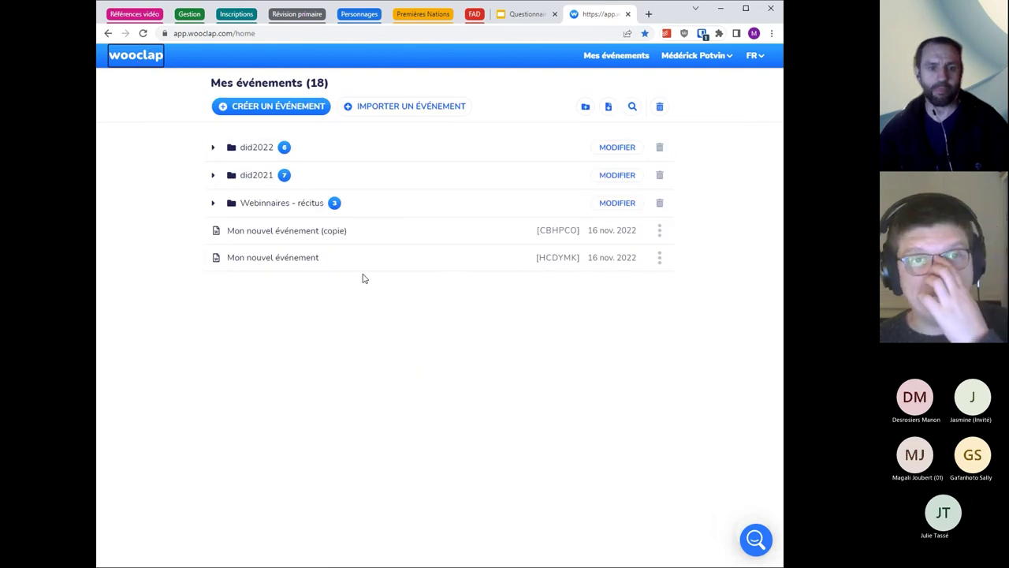
# Step: Open the report of "Formation Wooclap 02-2021" from the "Webinnaires - récitus" folder and review its summary of answers per question
pyautogui.click(300, 203)
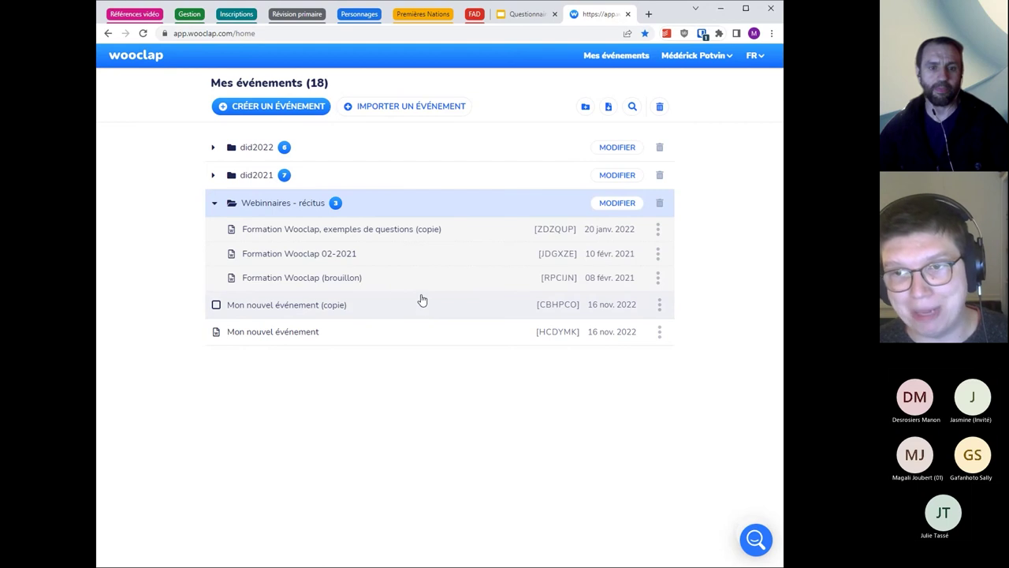
pyautogui.click(310, 255)
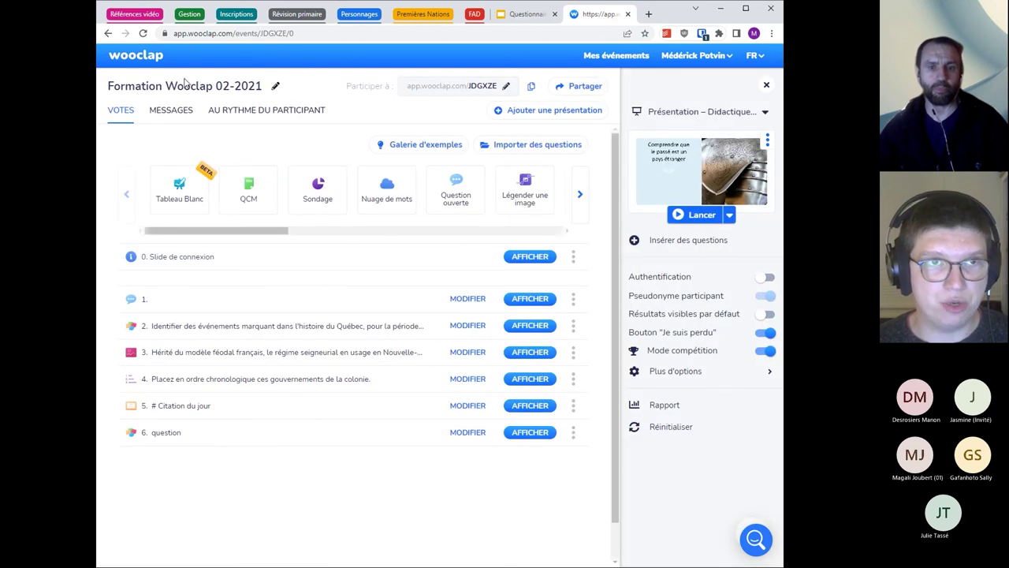
pyautogui.click(679, 408)
pyautogui.scroll(-3, 451, 320)
pyautogui.scroll(-10, 449, 316)
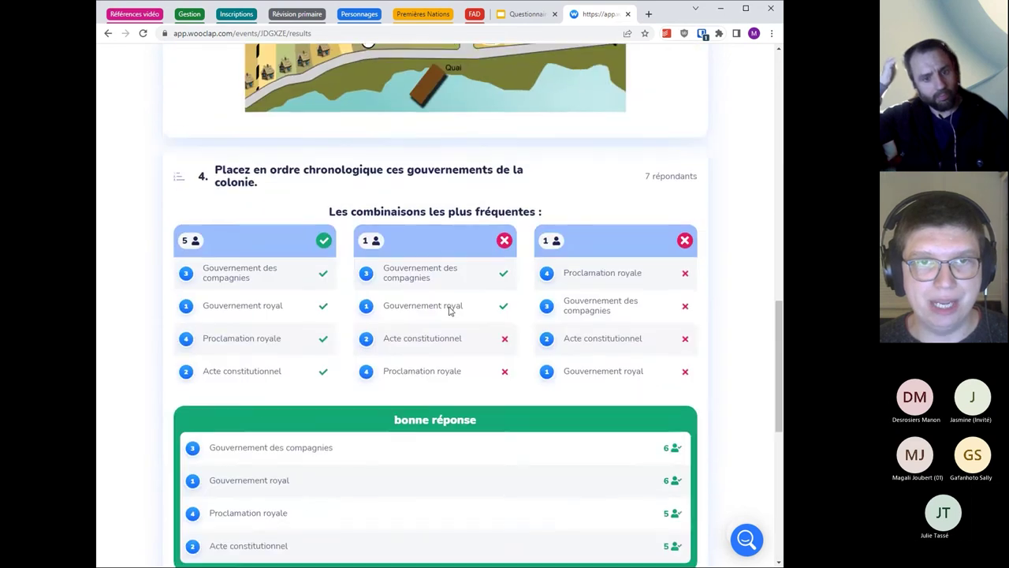
pyautogui.scroll(-5, 468, 335)
pyautogui.scroll(20, 468, 337)
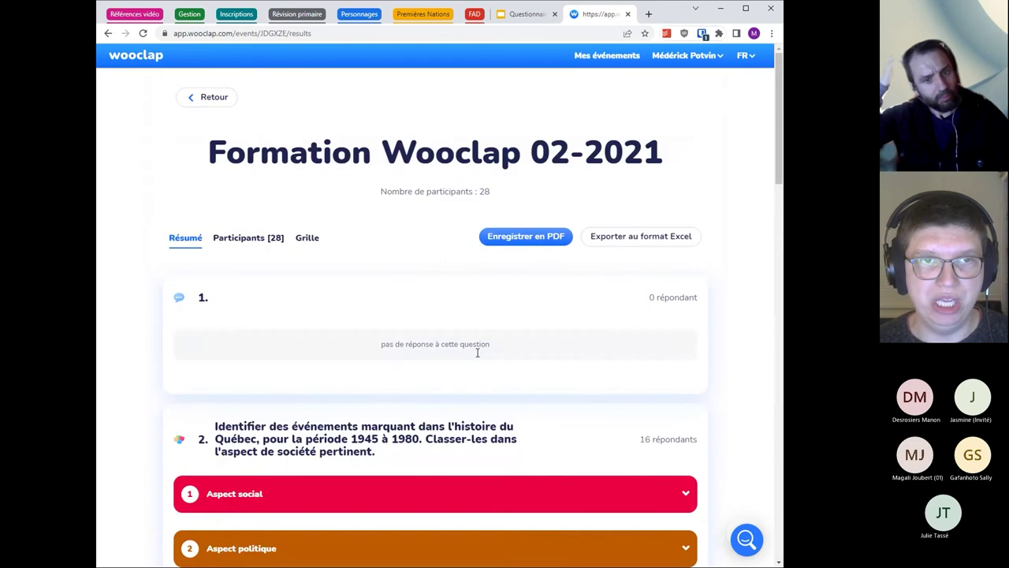
# Step: Review the individual participants' answers in the event report
pyautogui.click(260, 240)
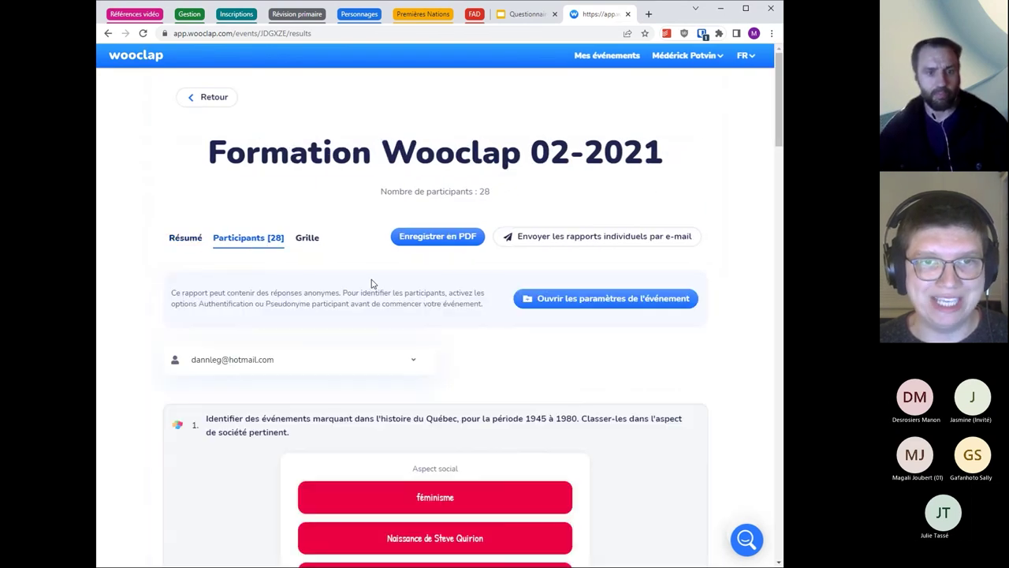
pyautogui.scroll(-10, 484, 312)
pyautogui.scroll(5, 484, 323)
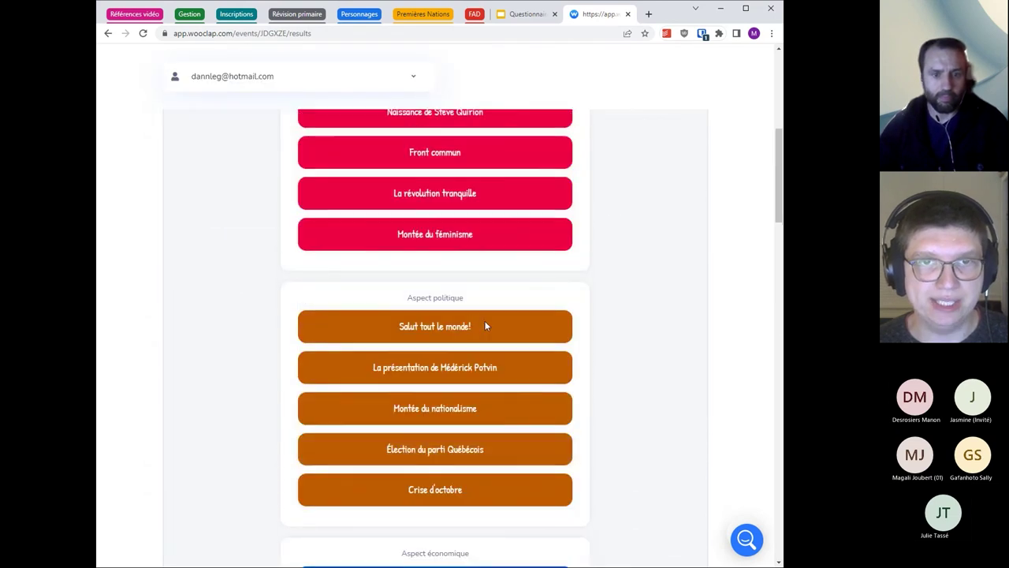
pyautogui.scroll(5, 486, 326)
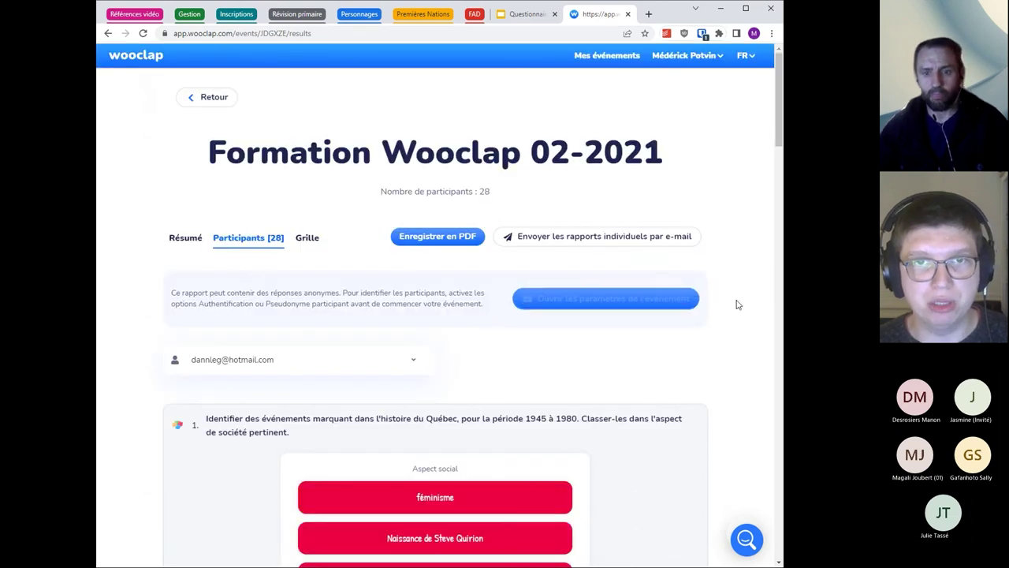
pyautogui.scroll(-8, 667, 333)
pyautogui.scroll(8, 667, 327)
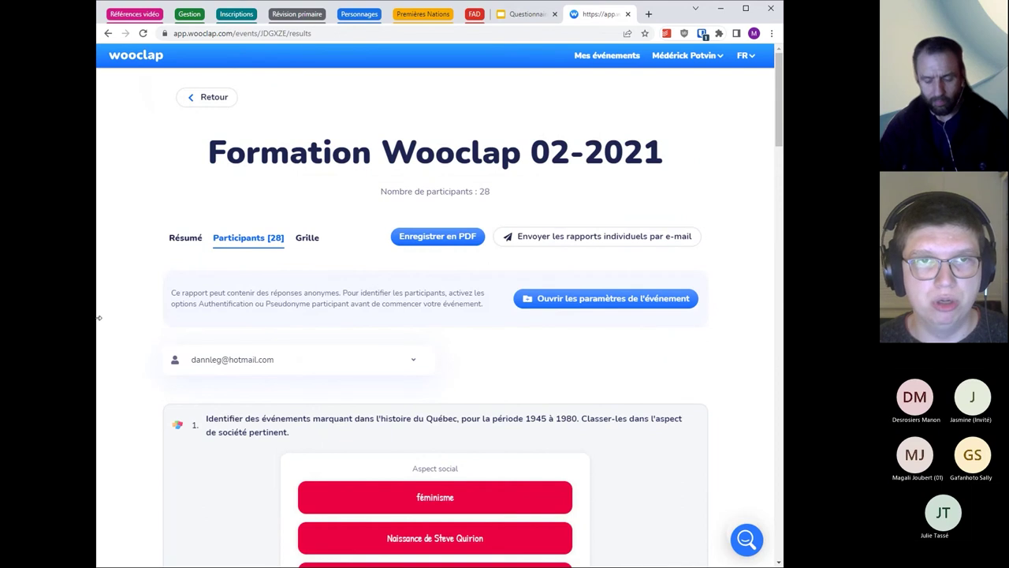
# Step: Examine the report's grid of participants' scores and answers, and return to the event
pyautogui.click(318, 237)
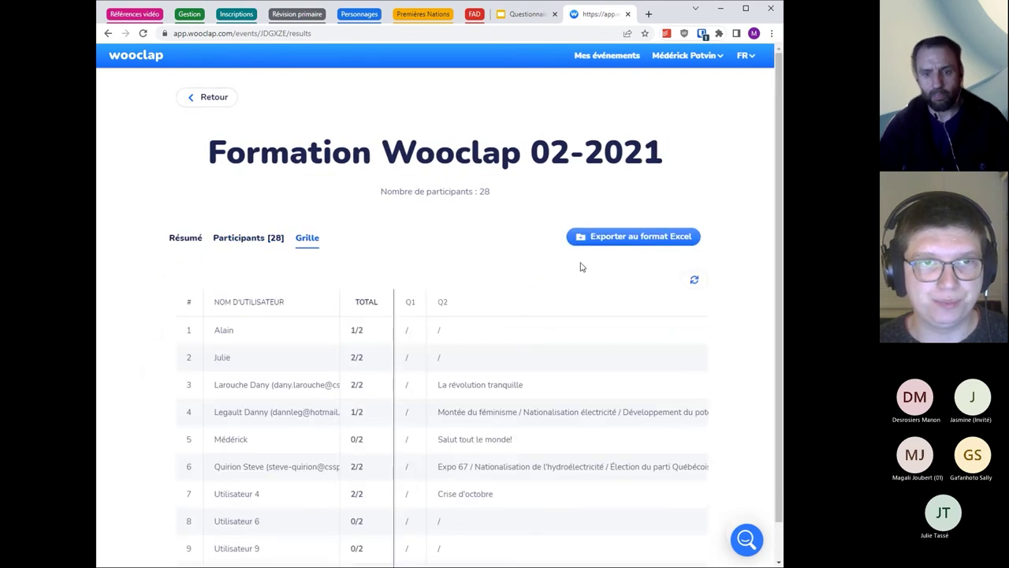
pyautogui.scroll(-1, 374, 360)
pyautogui.scroll(1, 352, 205)
pyautogui.click(229, 99)
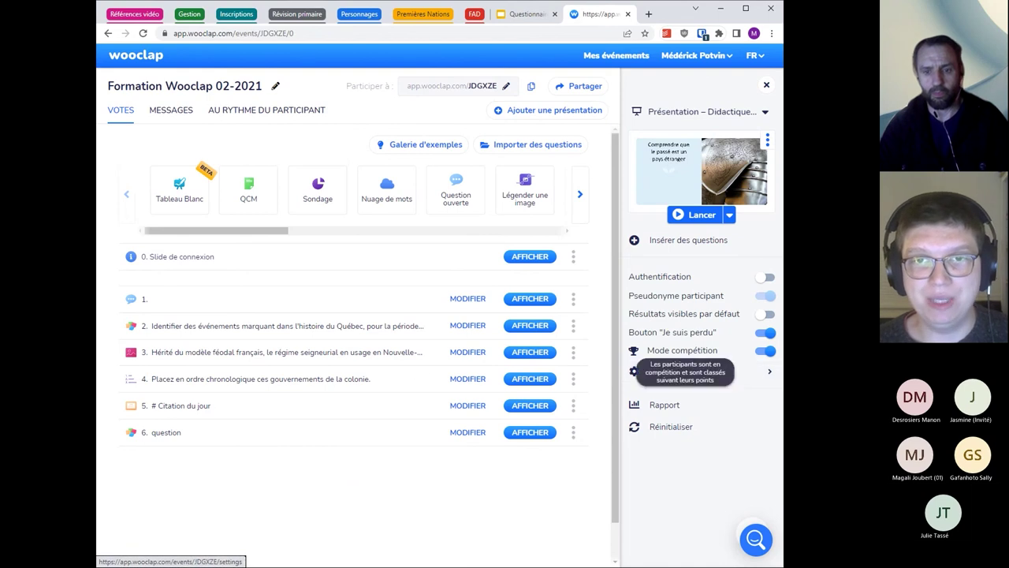
# Step: Turn off competition mode for "Formation Wooclap 02-2021", and review the event's additional options before returning to it
pyautogui.click(765, 350)
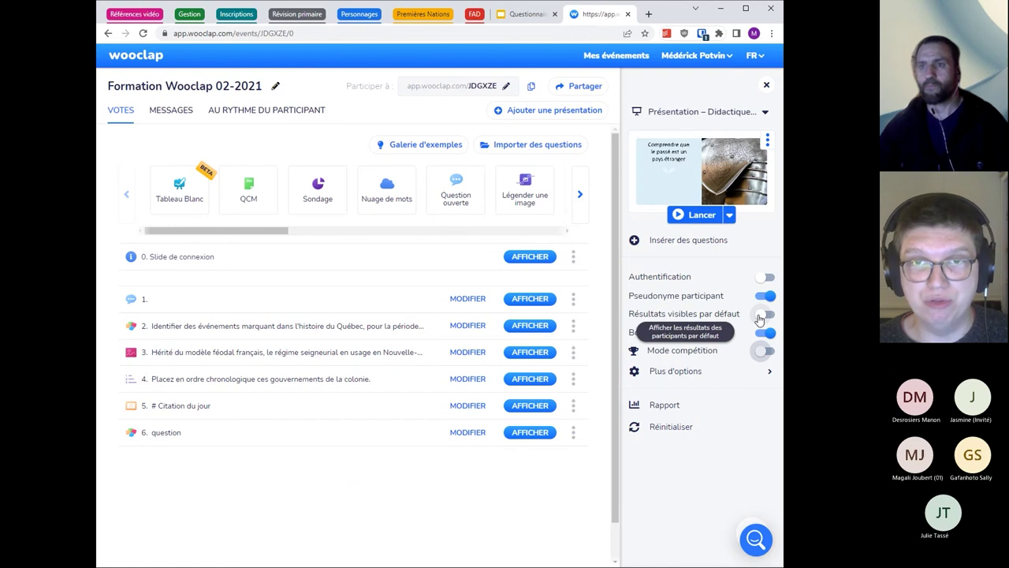
pyautogui.click(672, 373)
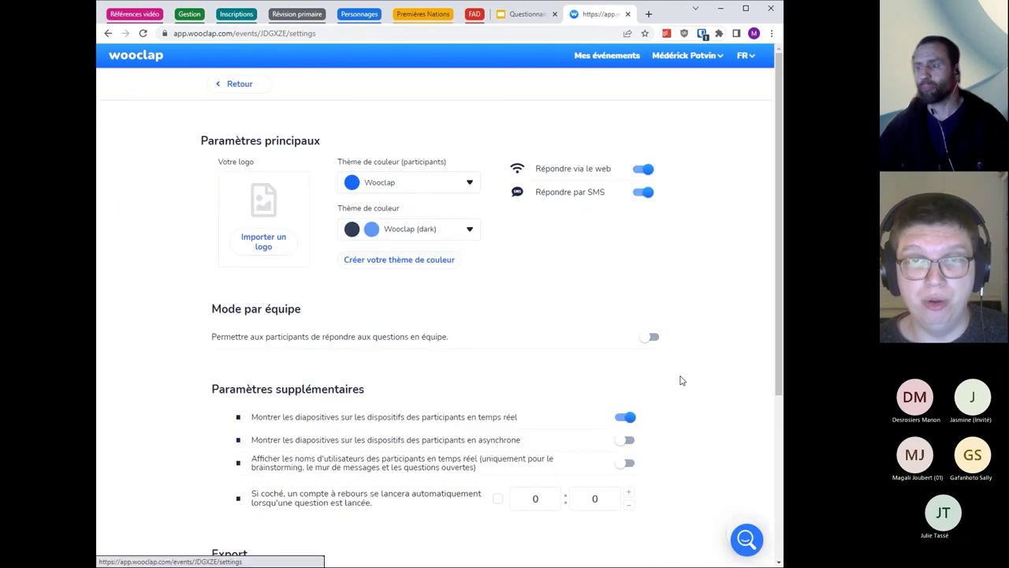
pyautogui.scroll(-1, 709, 293)
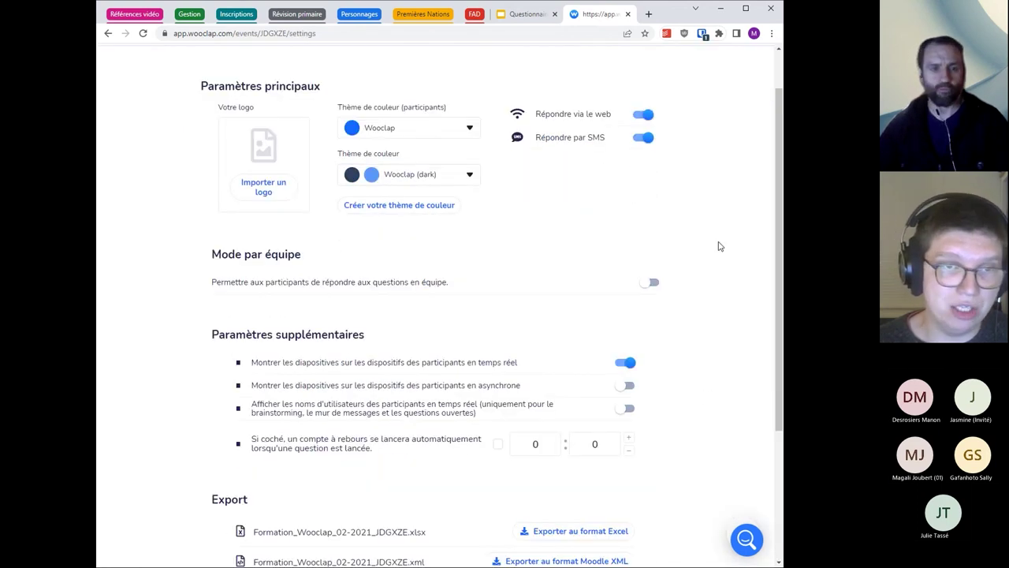
pyautogui.scroll(-3, 689, 250)
pyautogui.scroll(4, 434, 209)
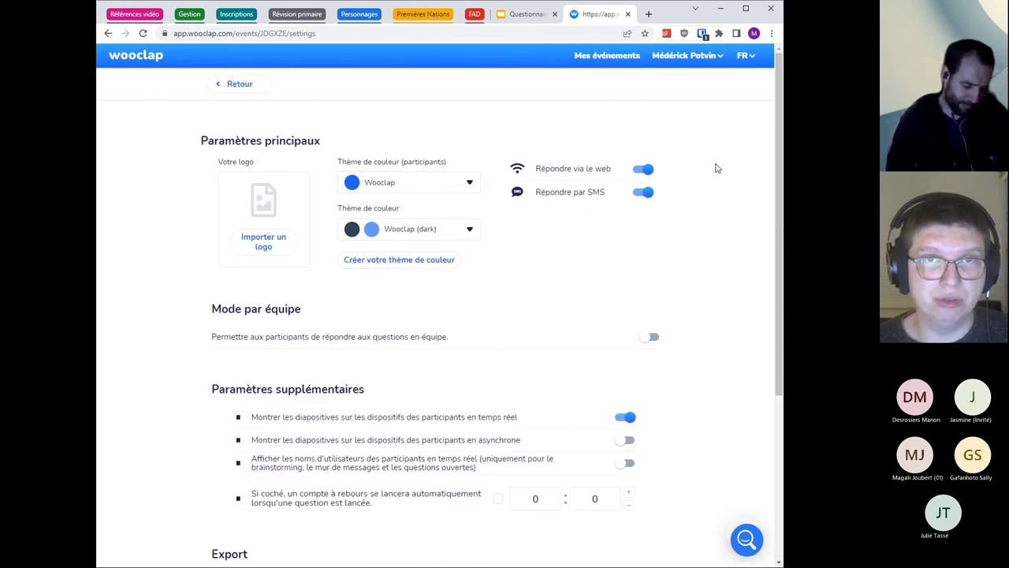
pyautogui.scroll(-1, 599, 347)
pyautogui.scroll(1, 622, 417)
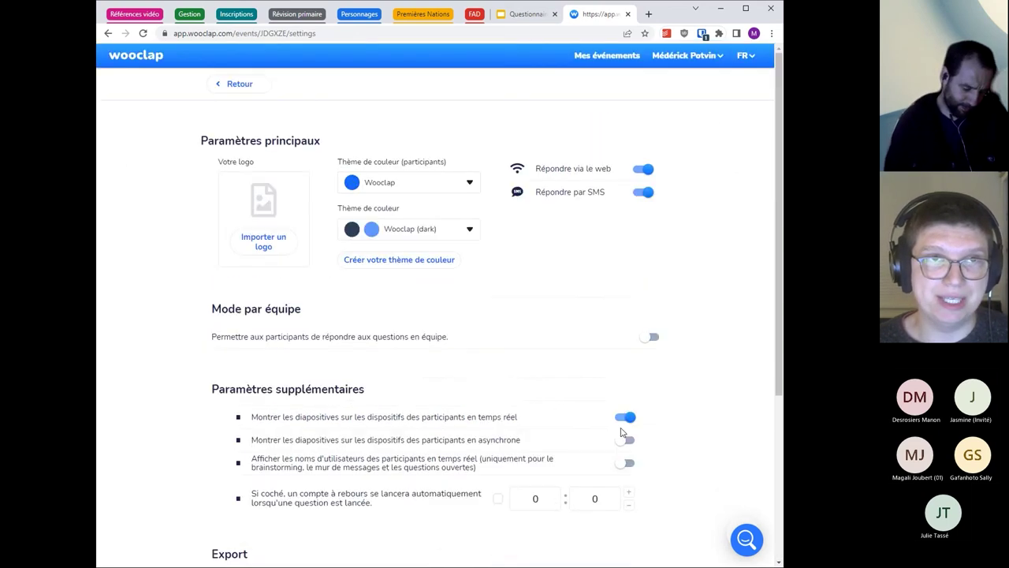
pyautogui.click(253, 85)
# Step: Show the list of presentations attached to the event, and return to the events list, collapsing the "Webinnaires - récitus" folder
pyautogui.click(757, 111)
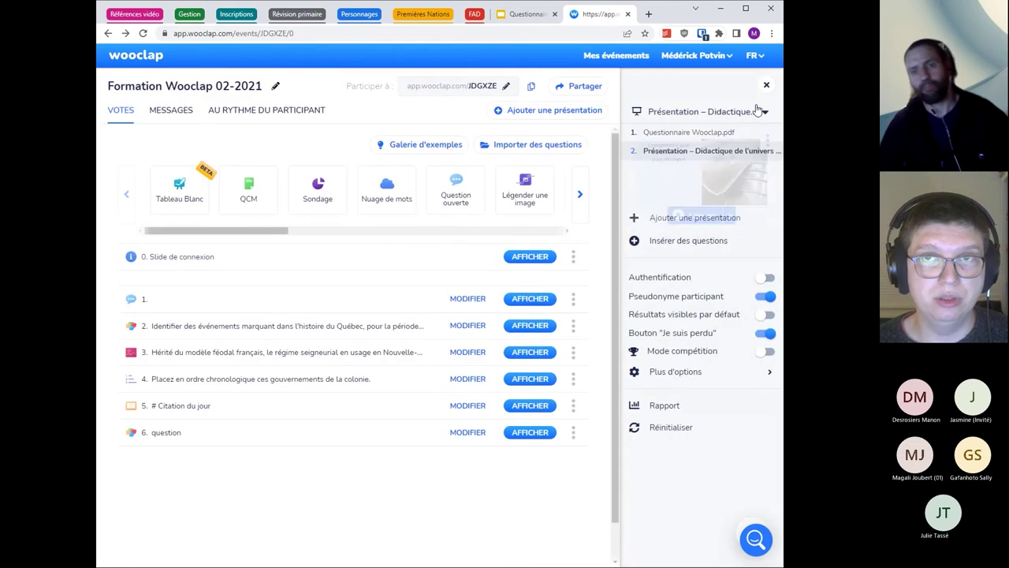
pyautogui.click(136, 54)
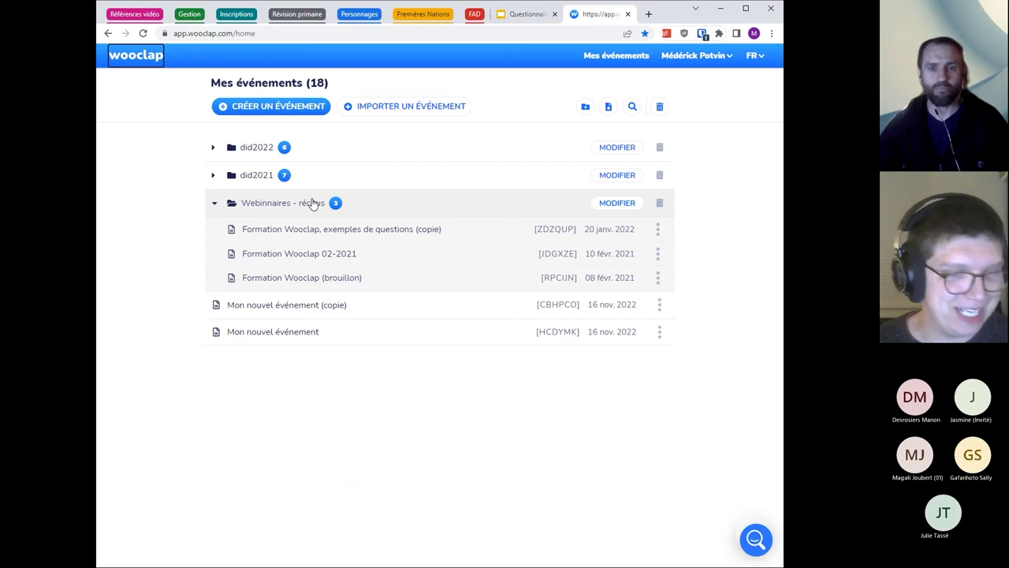
pyautogui.click(313, 203)
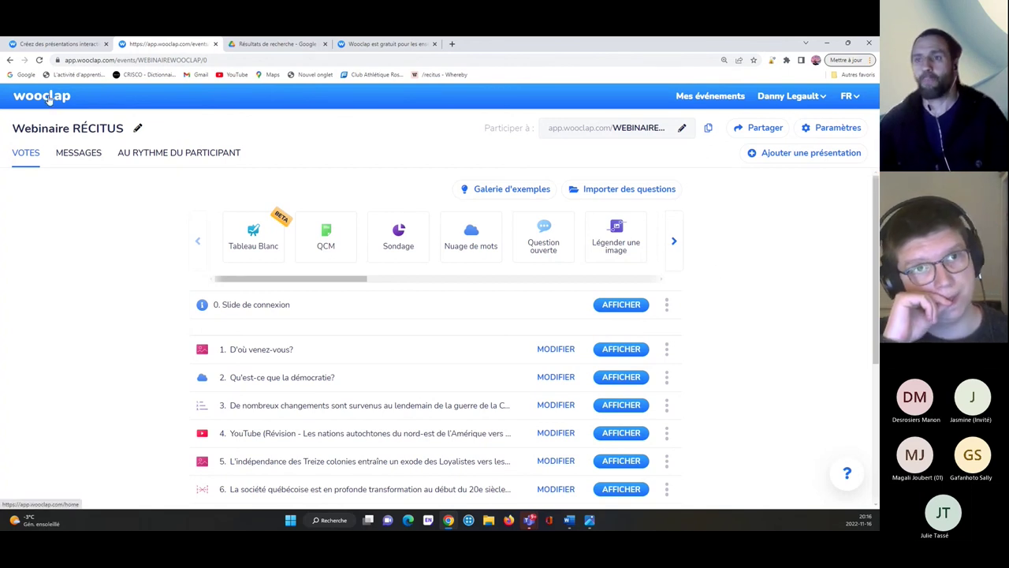
# Step: Add the PowerPoint file histoireWooCLAP from the computer to the "Webinaire RÉCITUS" event, and dismiss the upload and conversion notifications
pyautogui.click(785, 155)
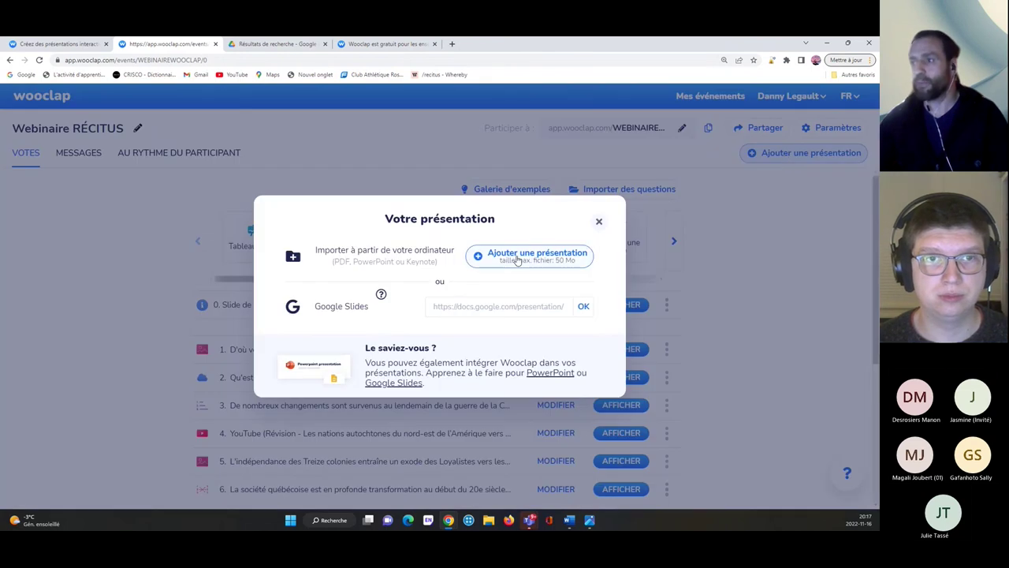
pyautogui.click(497, 307)
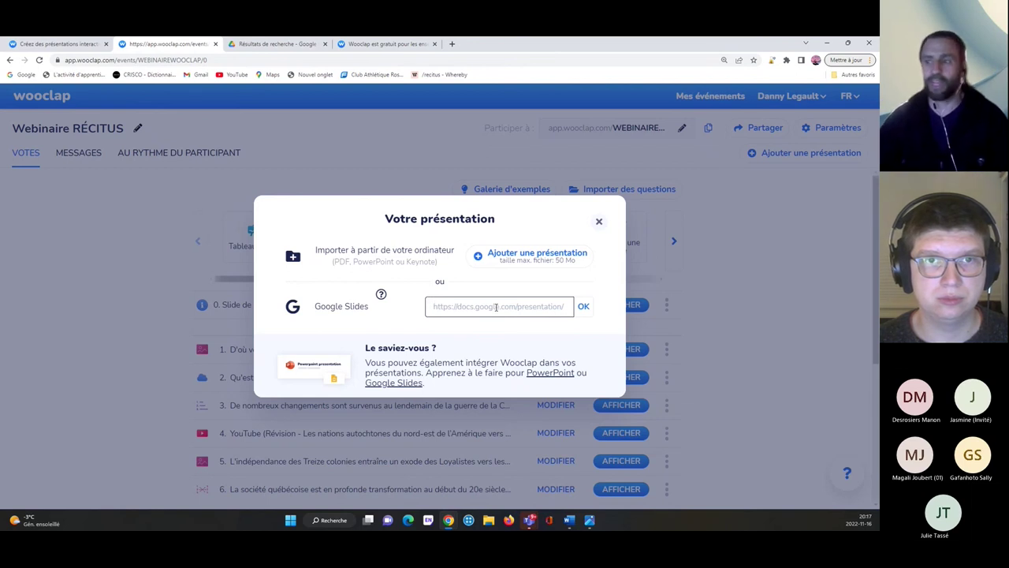
pyautogui.click(505, 260)
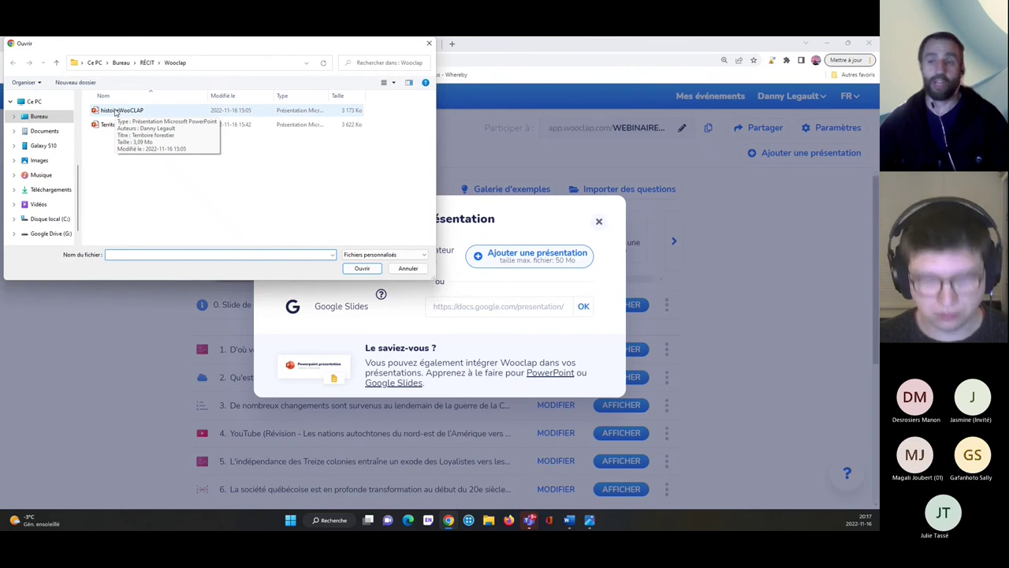
pyautogui.click(116, 111)
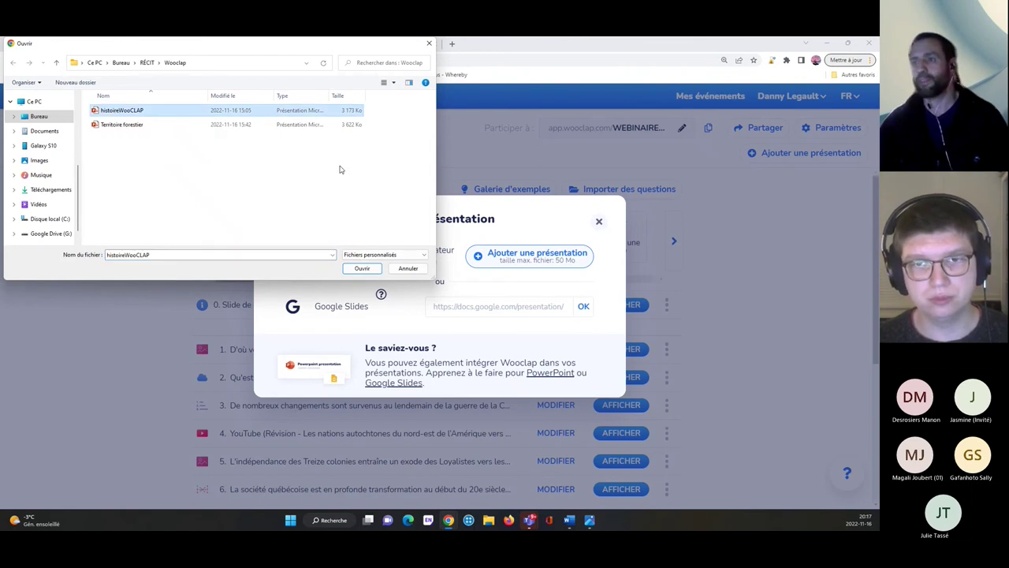
pyautogui.click(359, 269)
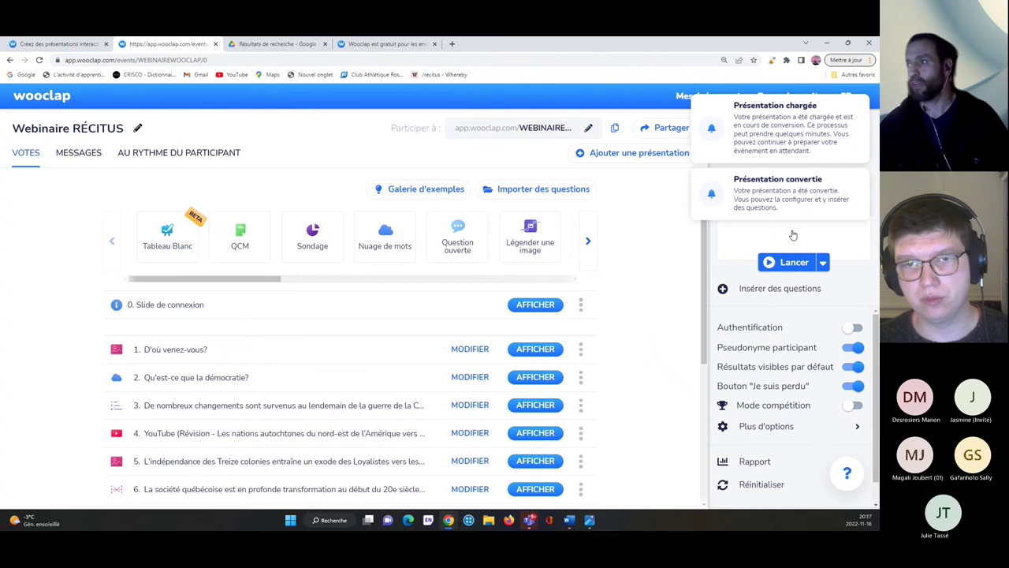
pyautogui.click(863, 104)
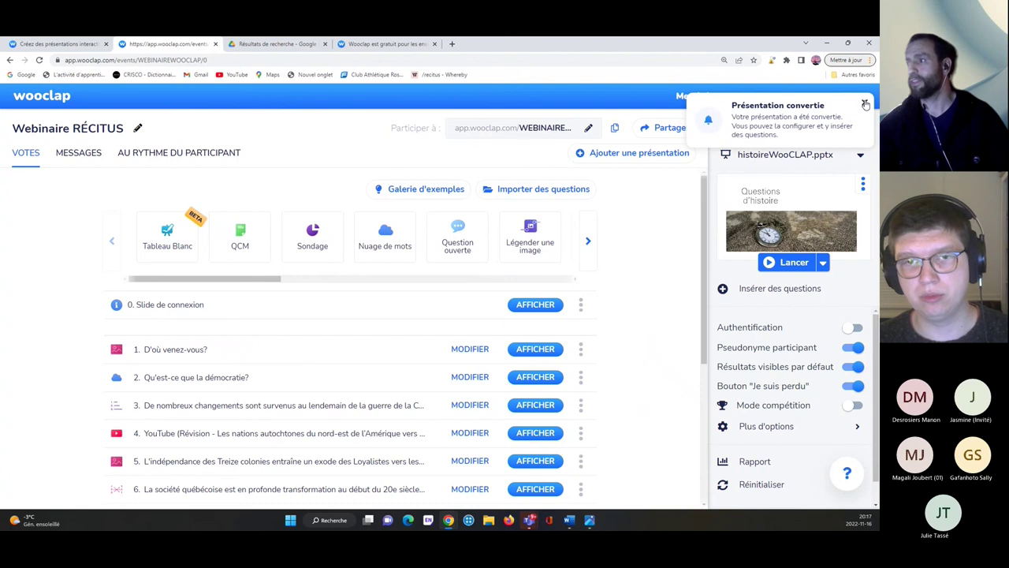
pyautogui.click(864, 103)
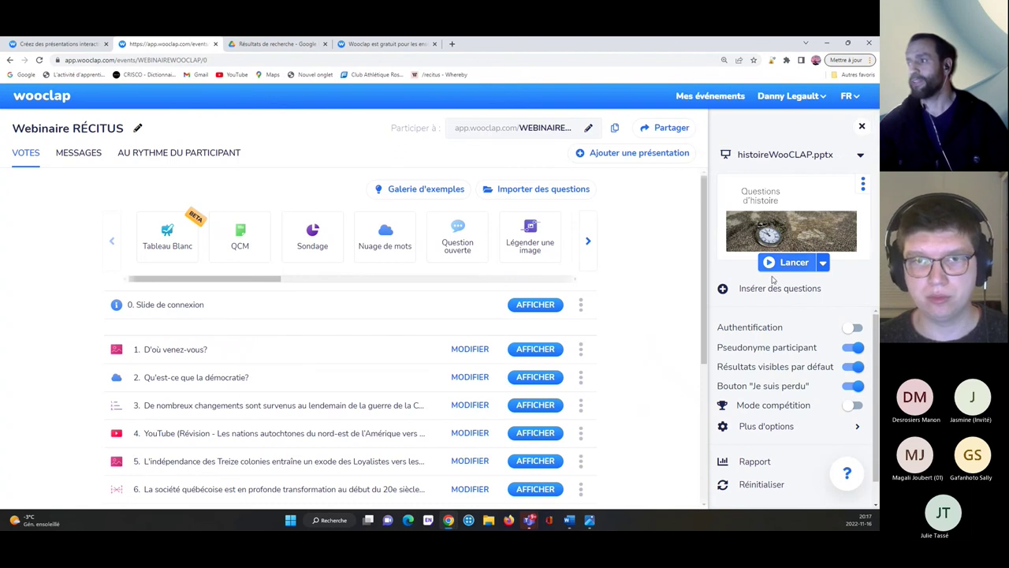
# Step: Show the available actions and launch options for histoireWooCLAP.pptx, and list the event's presentations
pyautogui.click(863, 184)
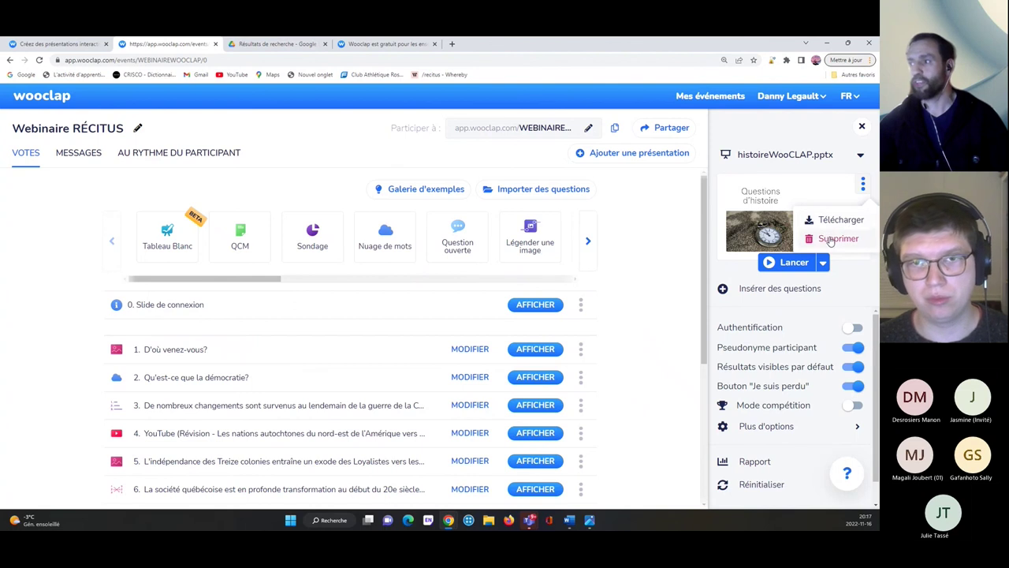
pyautogui.click(766, 195)
pyautogui.click(822, 262)
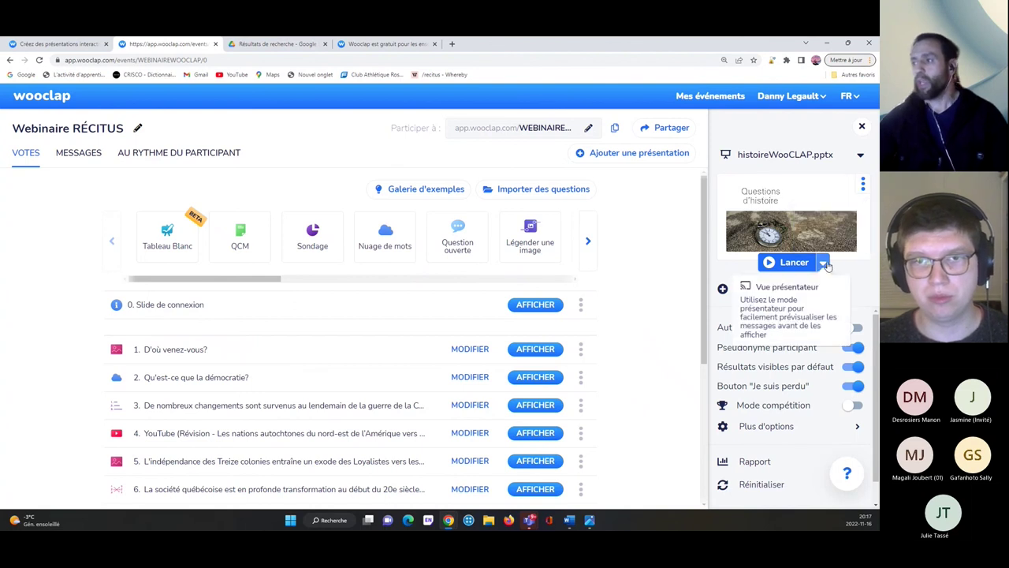
pyautogui.click(822, 262)
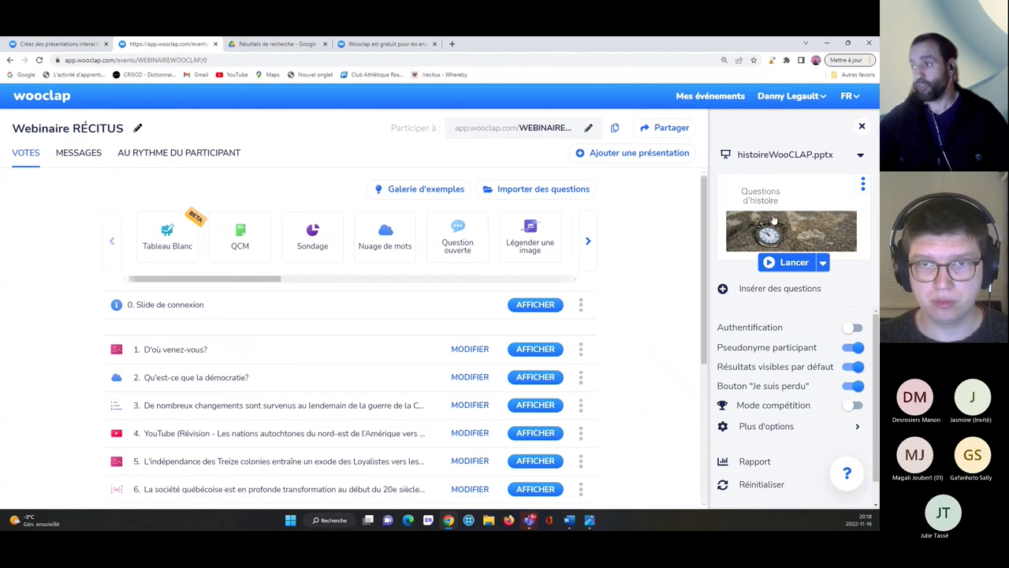
pyautogui.click(780, 158)
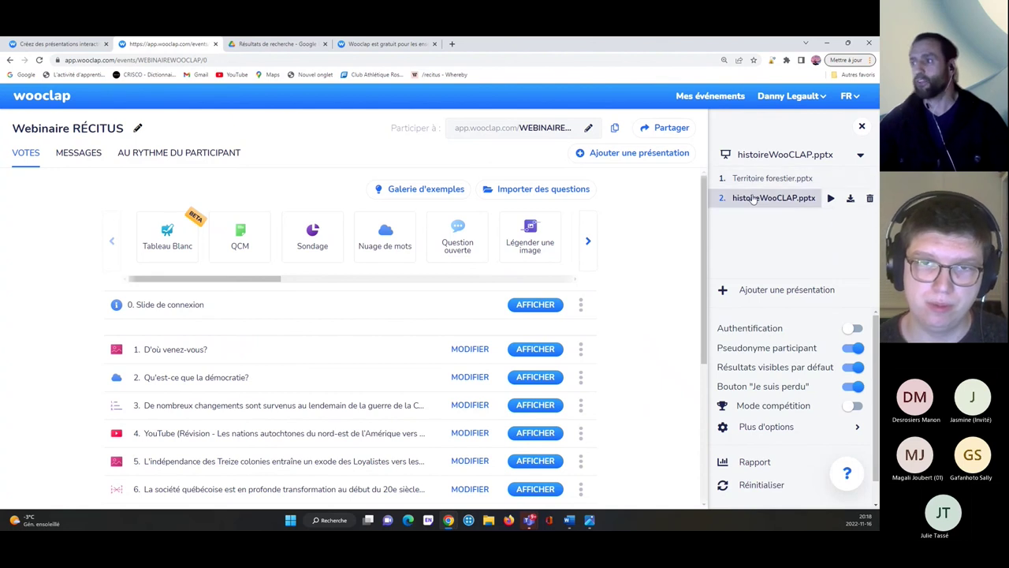
# Step: Start inserting questions into histoireWooCLAP.pptx, and place "Qu'est-ce que la démocratie?" after the "La démocratie" slide
pyautogui.moveTo(795, 202)
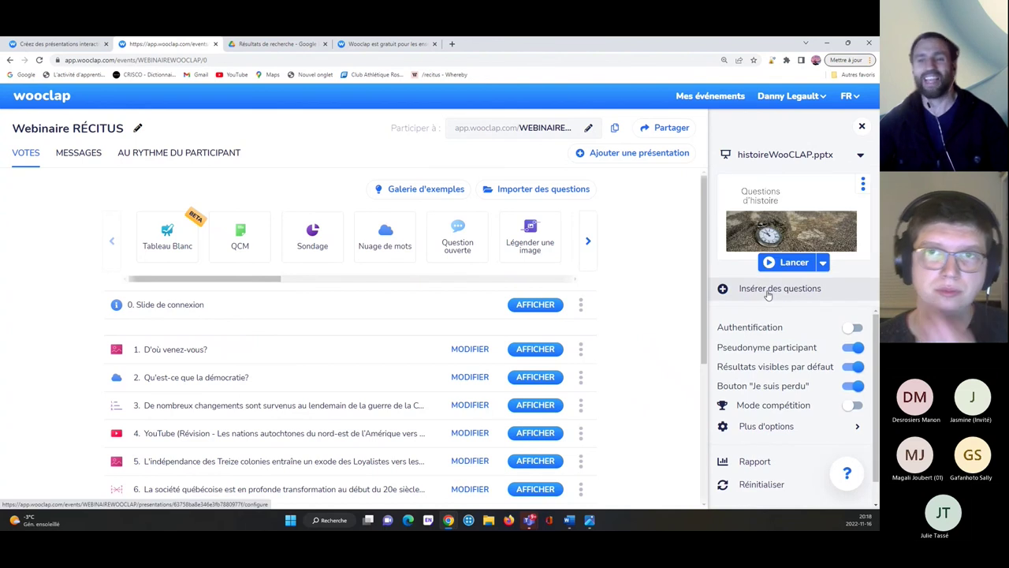
pyautogui.click(769, 292)
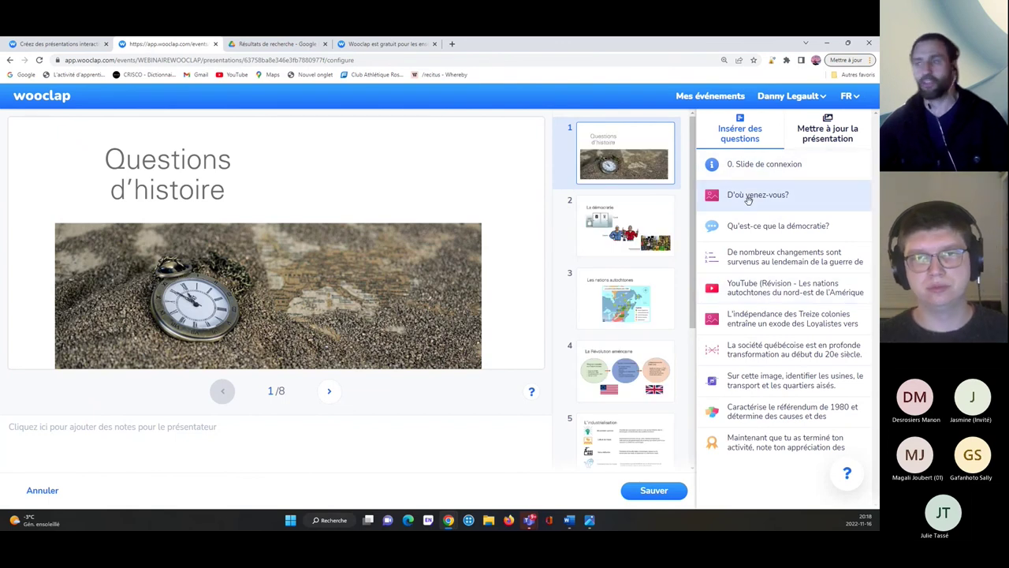
pyautogui.click(616, 218)
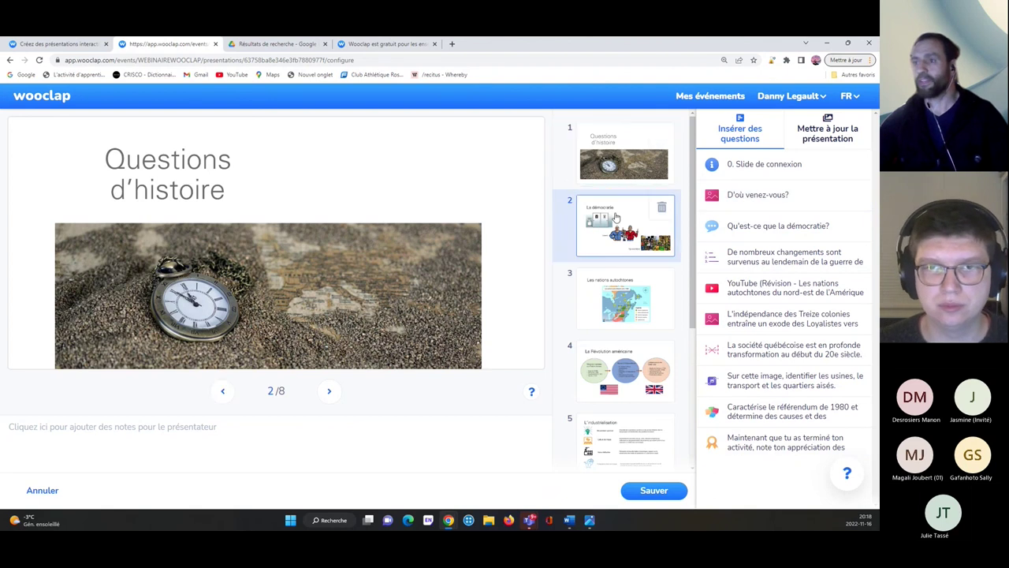
pyautogui.click(613, 304)
pyautogui.click(607, 227)
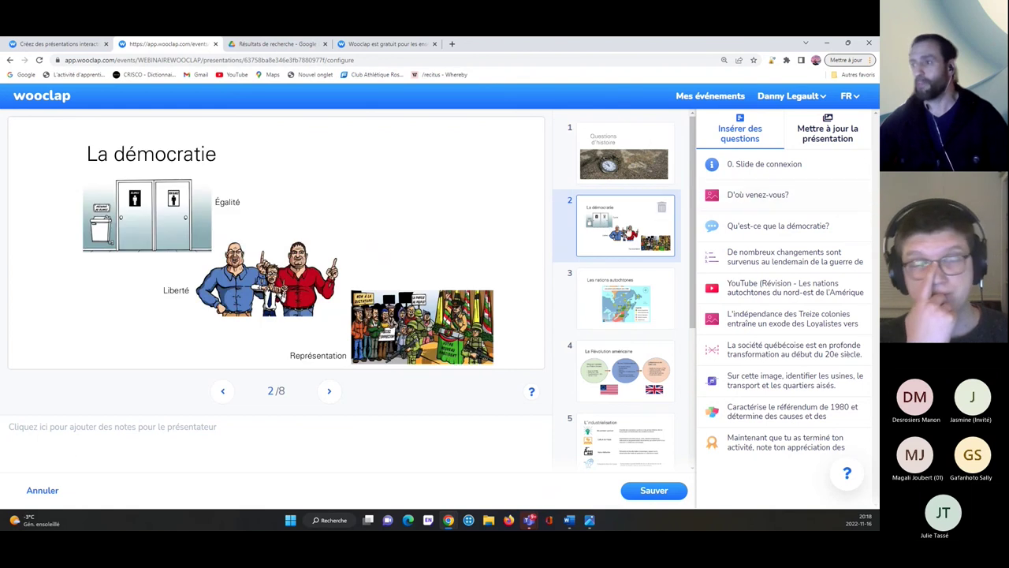
pyautogui.moveTo(769, 227); pyautogui.dragTo(612, 276)
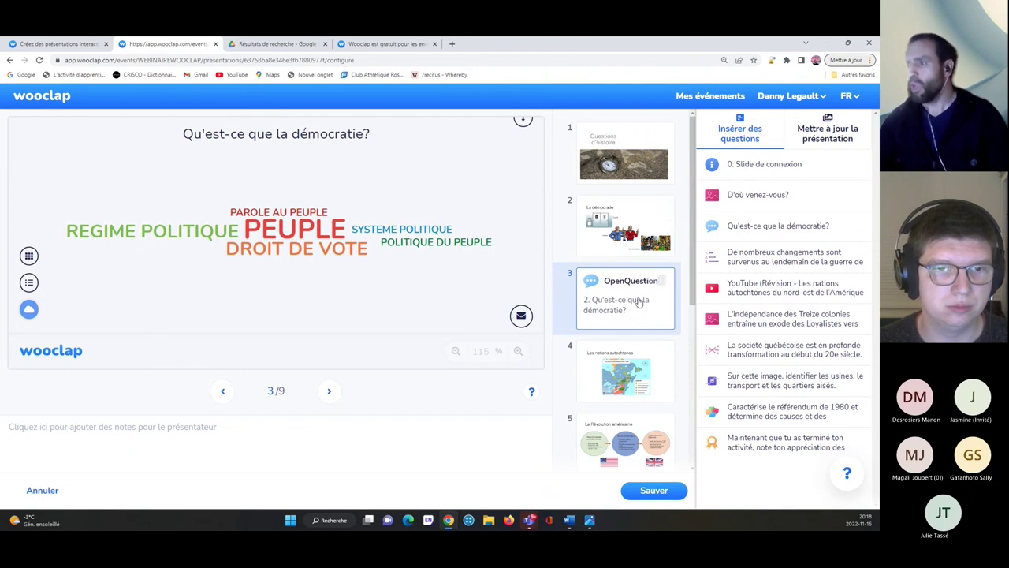
# Step: Insert the YouTube revision video before the "Les nations autochtones" slide, pause its playback, and preview that slide
pyautogui.scroll(-1, 643, 319)
pyautogui.click(618, 269)
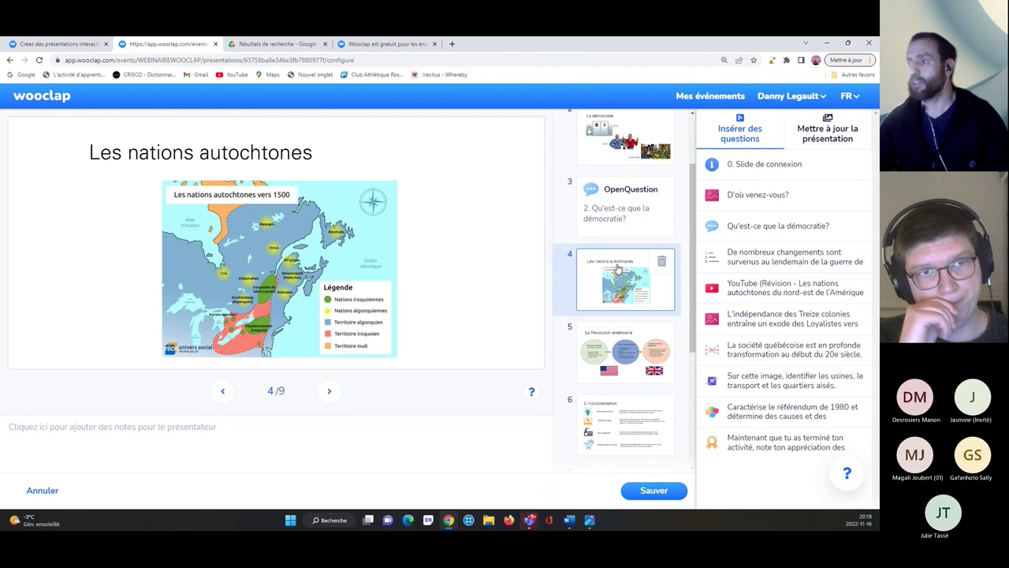
pyautogui.moveTo(775, 291); pyautogui.dragTo(620, 351)
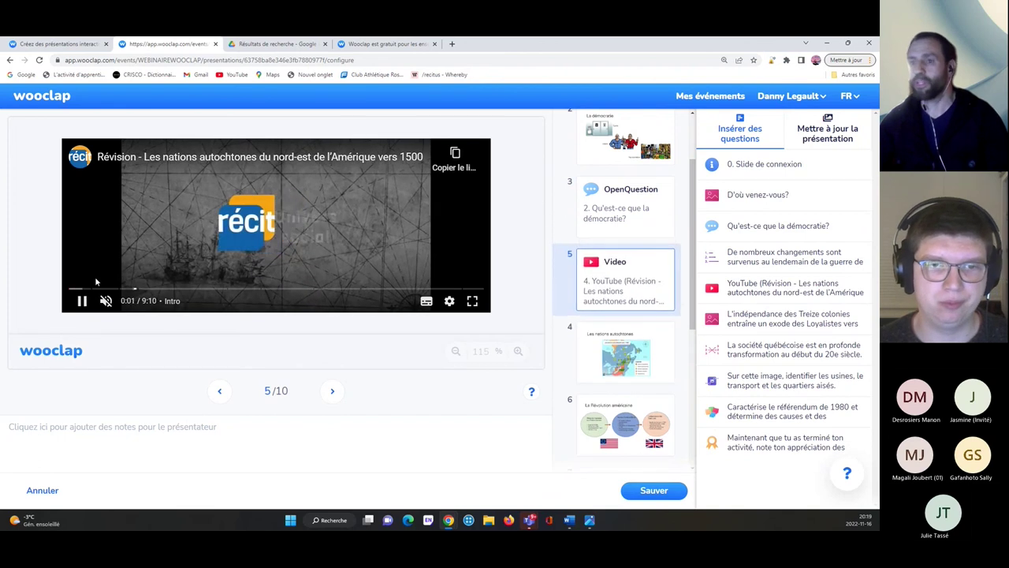
pyautogui.click(82, 300)
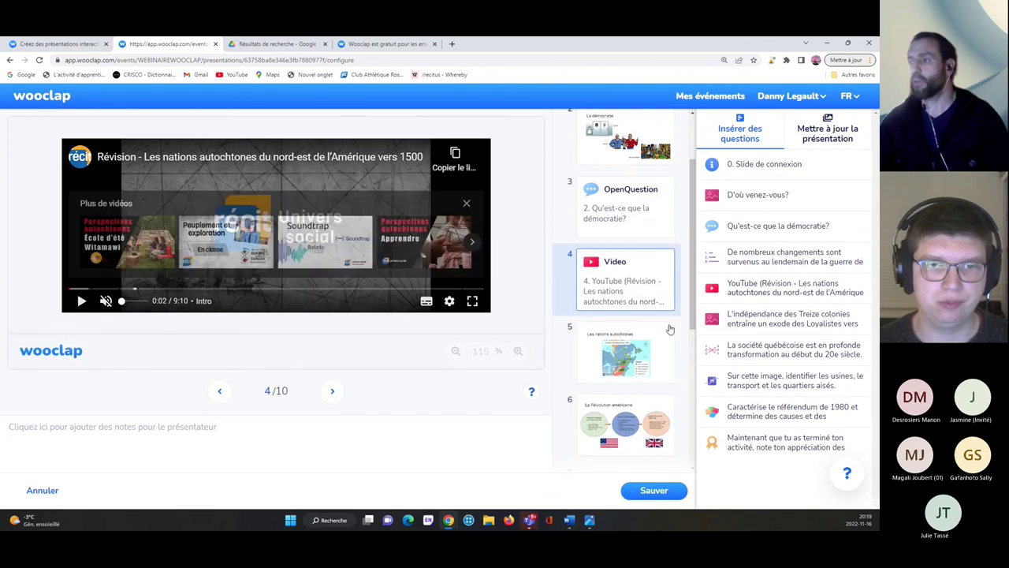
pyautogui.click(615, 362)
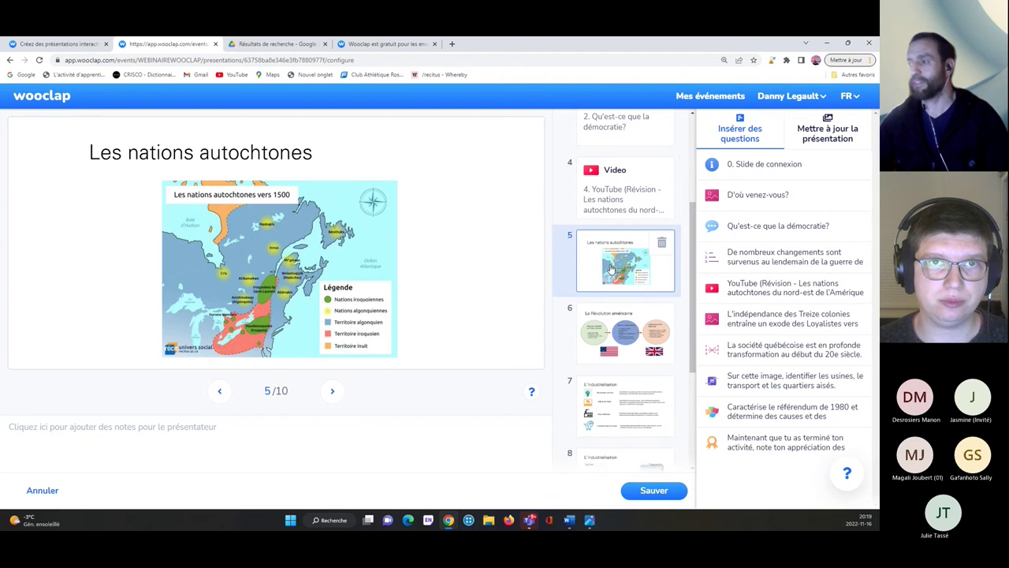
# Step: Insert the Treize colonies question after "La Révolution américaine" and the "La société québécoise" matching question after the first "L'industrialisation" slide
pyautogui.click(623, 331)
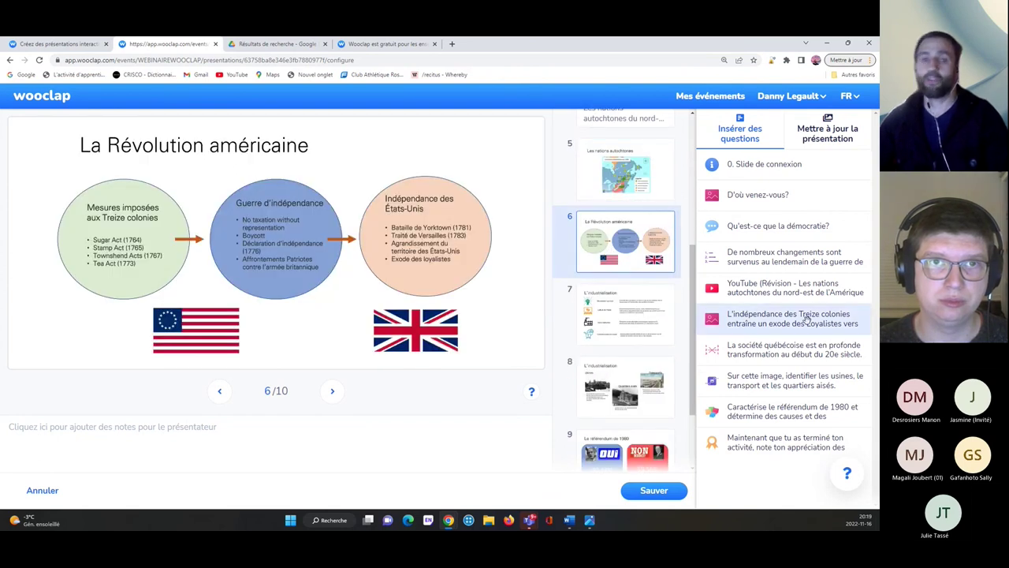
pyautogui.moveTo(806, 319); pyautogui.dragTo(646, 297)
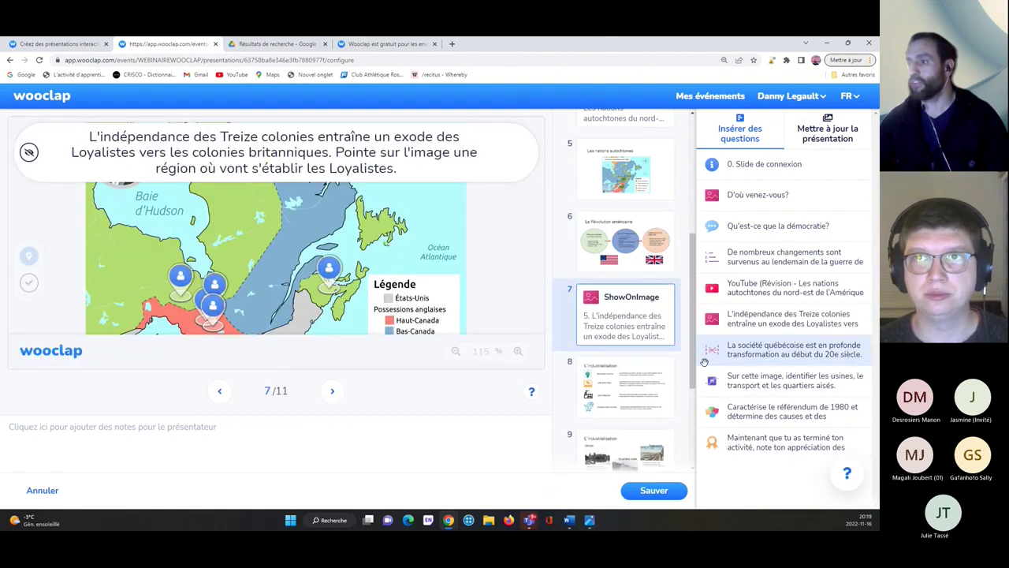
pyautogui.scroll(-2, 642, 389)
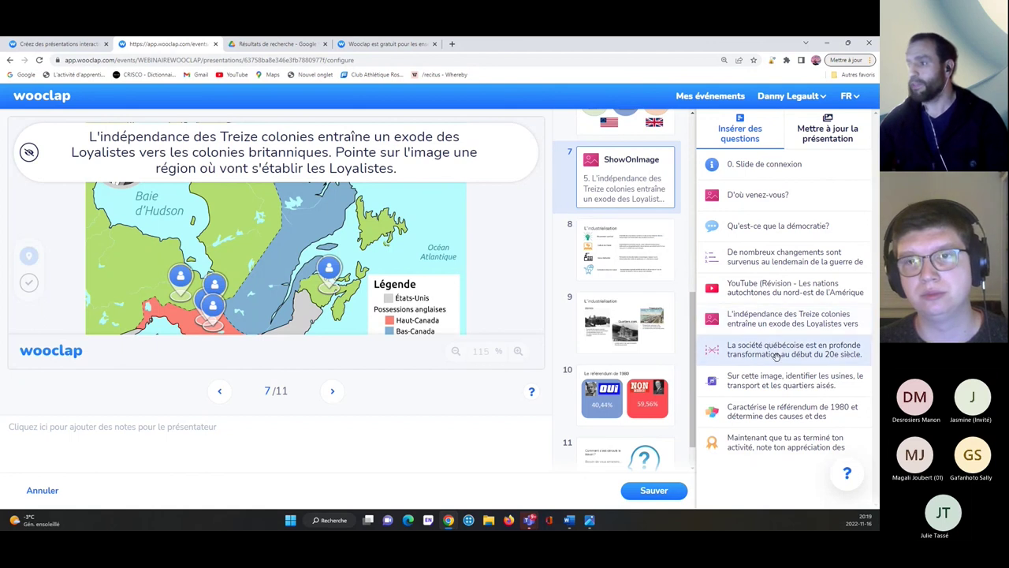
pyautogui.moveTo(774, 353); pyautogui.dragTo(719, 331)
pyautogui.moveTo(656, 323); pyautogui.dragTo(638, 307)
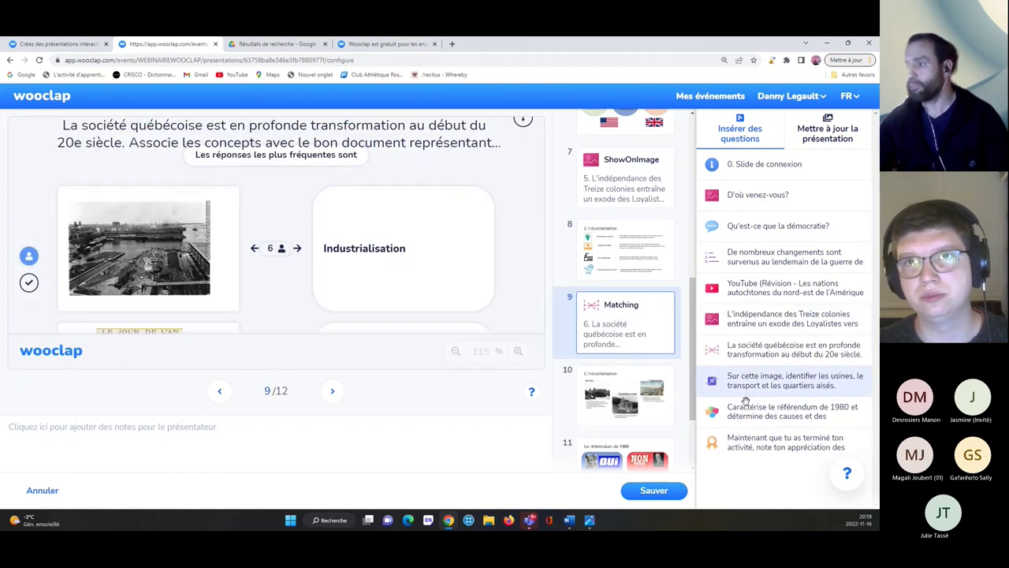
# Step: Insert the image-labelling question after the second "L'industrialisation" slide and the brainstorm question after "Le référendum de 1980", saving the presentation
pyautogui.moveTo(767, 388); pyautogui.dragTo(605, 337)
pyautogui.moveTo(759, 416); pyautogui.dragTo(612, 371)
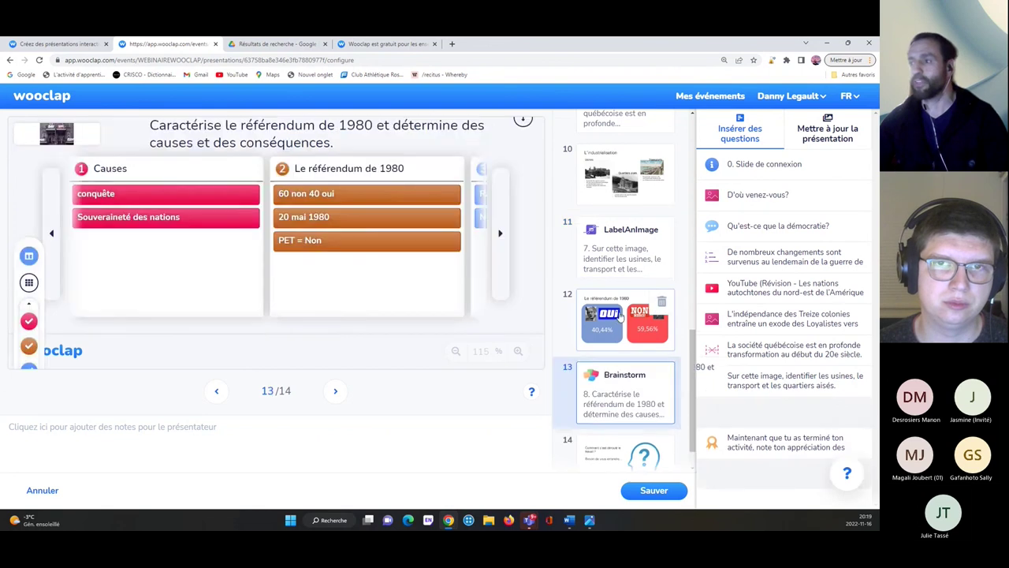
pyautogui.click(620, 316)
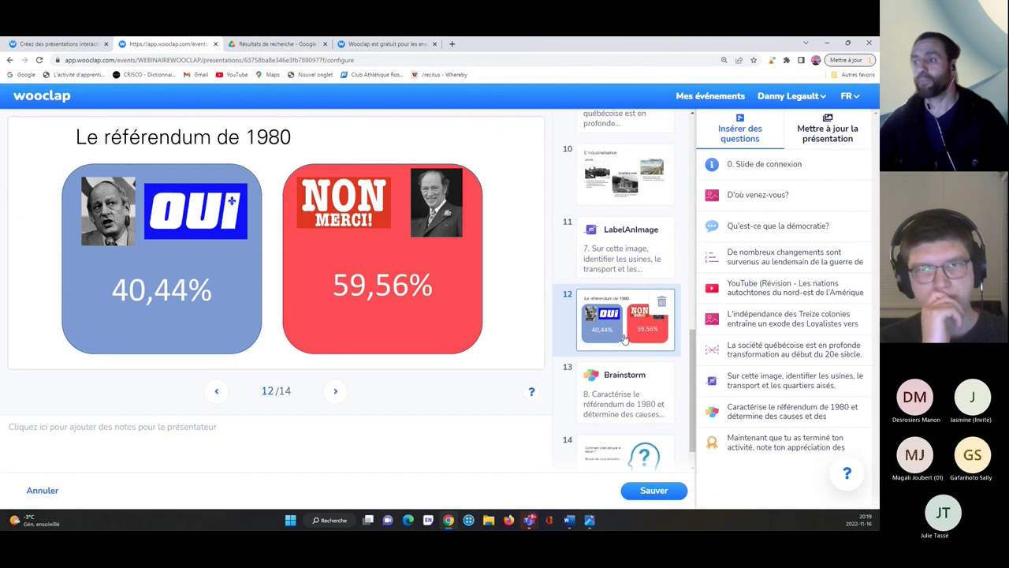
pyautogui.click(611, 401)
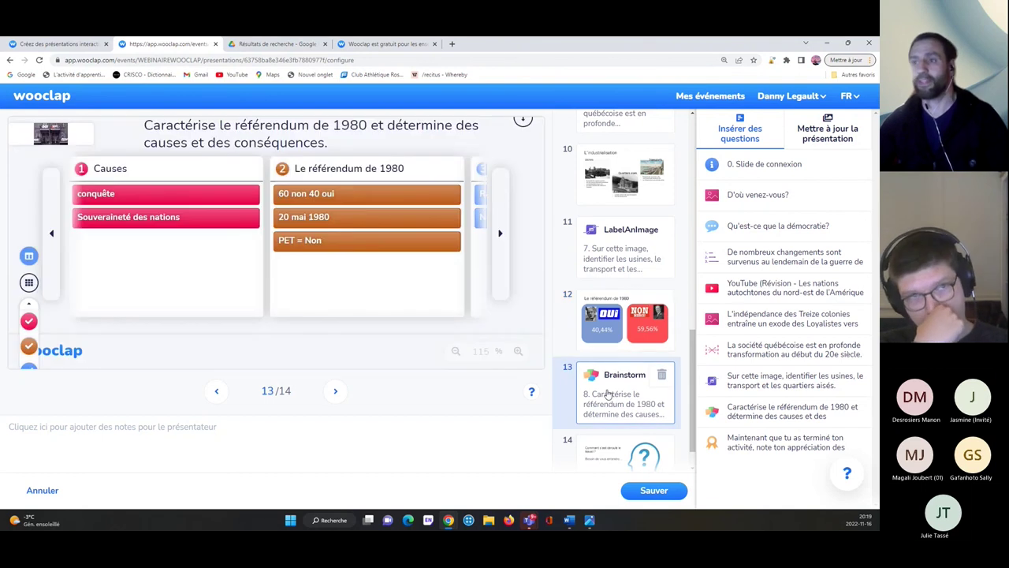
pyautogui.click(653, 491)
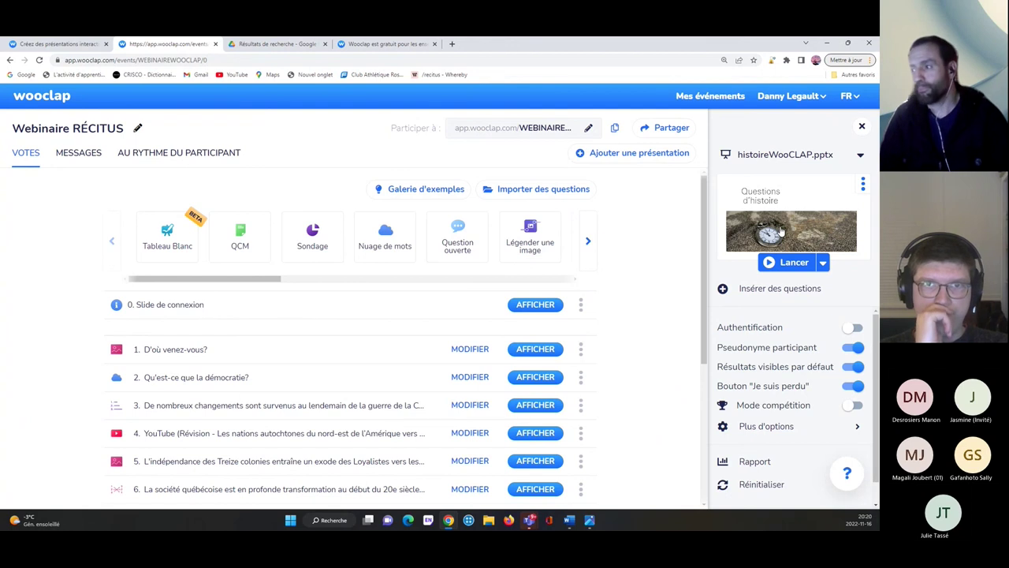
# Step: Show the list of presentations attached to the event, and return to the histoireWooCLAP.pptx preview
pyautogui.click(828, 155)
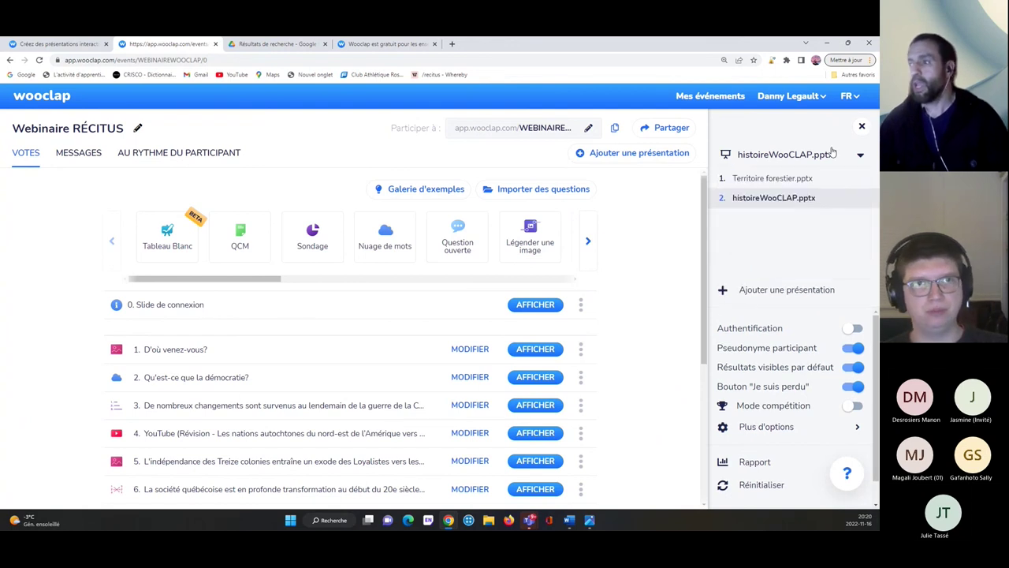
pyautogui.click(804, 202)
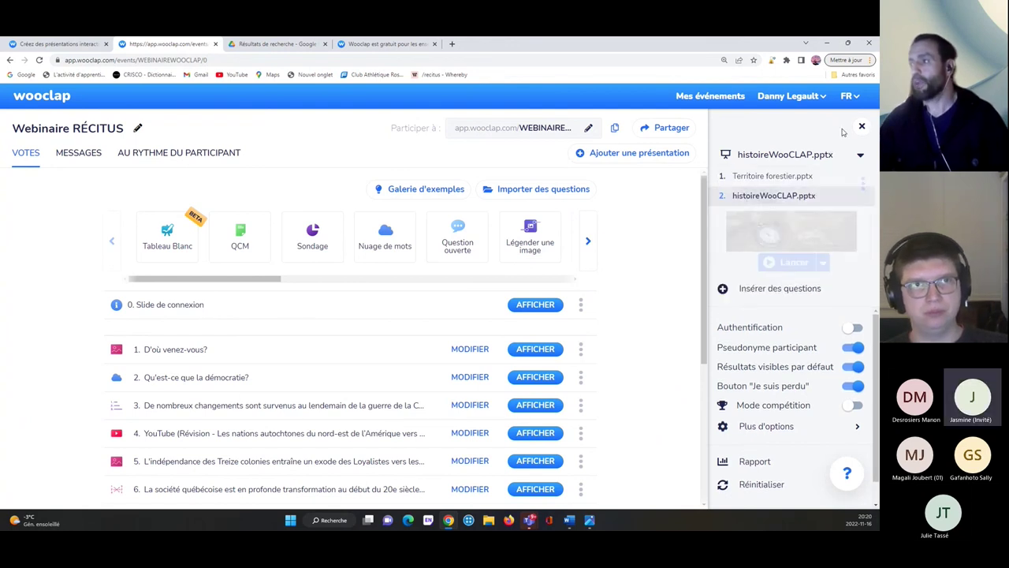
pyautogui.click(838, 162)
pyautogui.click(839, 162)
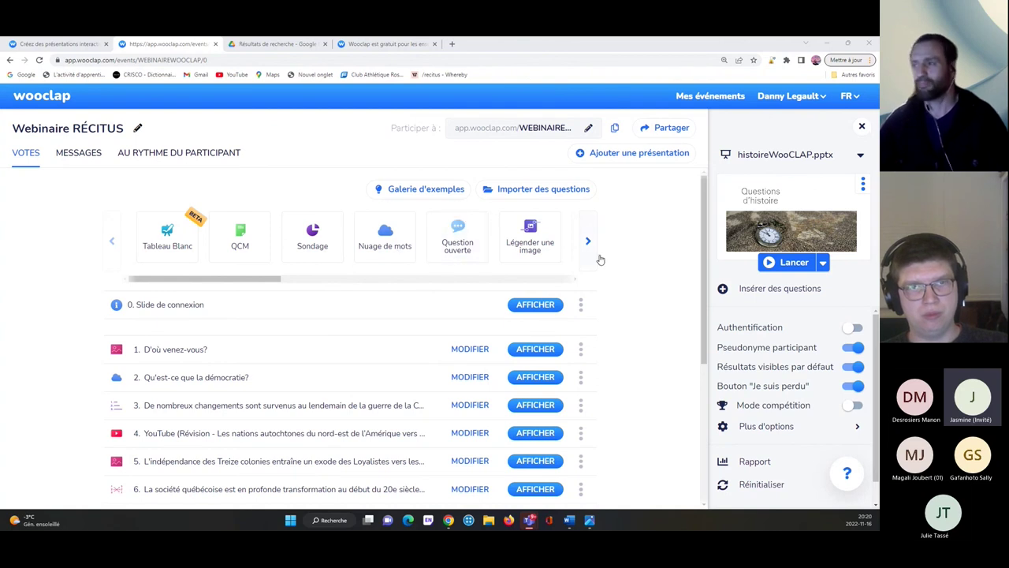
pyautogui.click(783, 158)
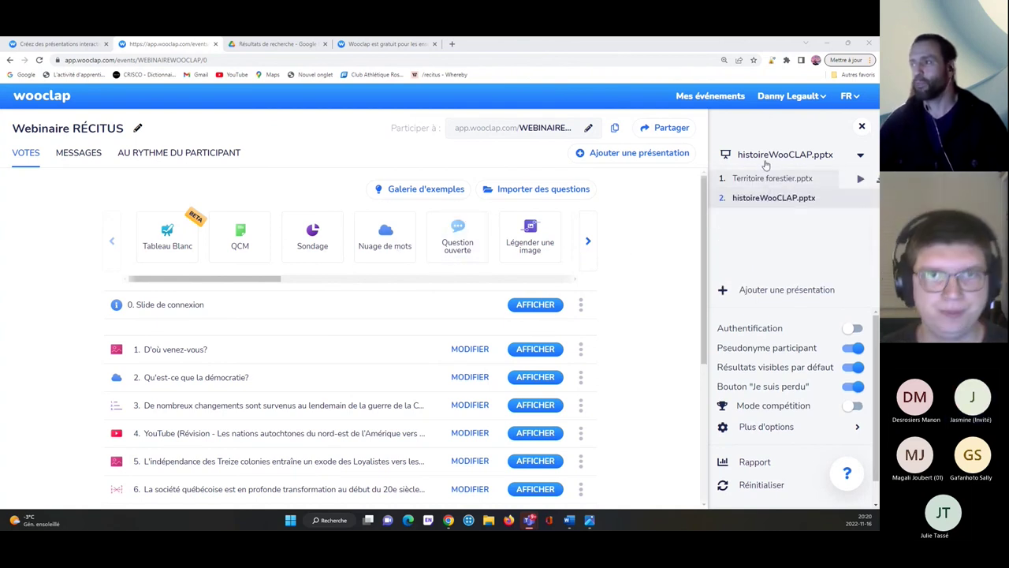
pyautogui.click(793, 156)
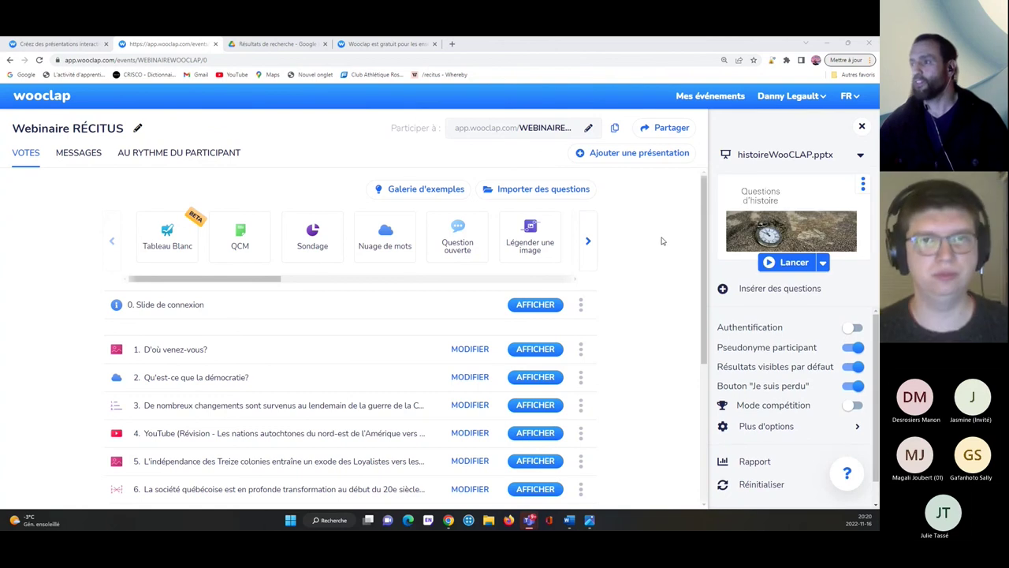
pyautogui.click(779, 157)
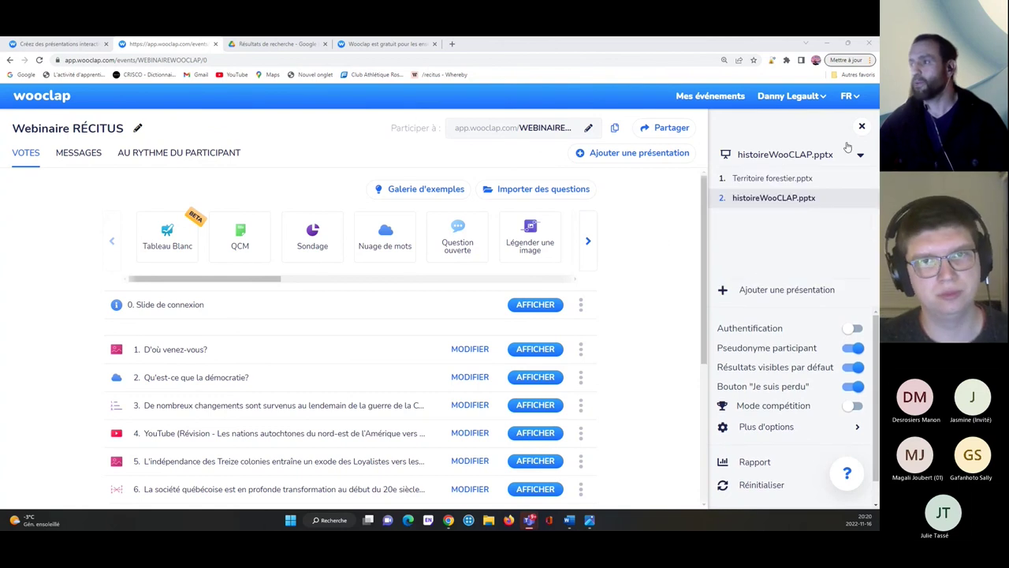
pyautogui.click(784, 277)
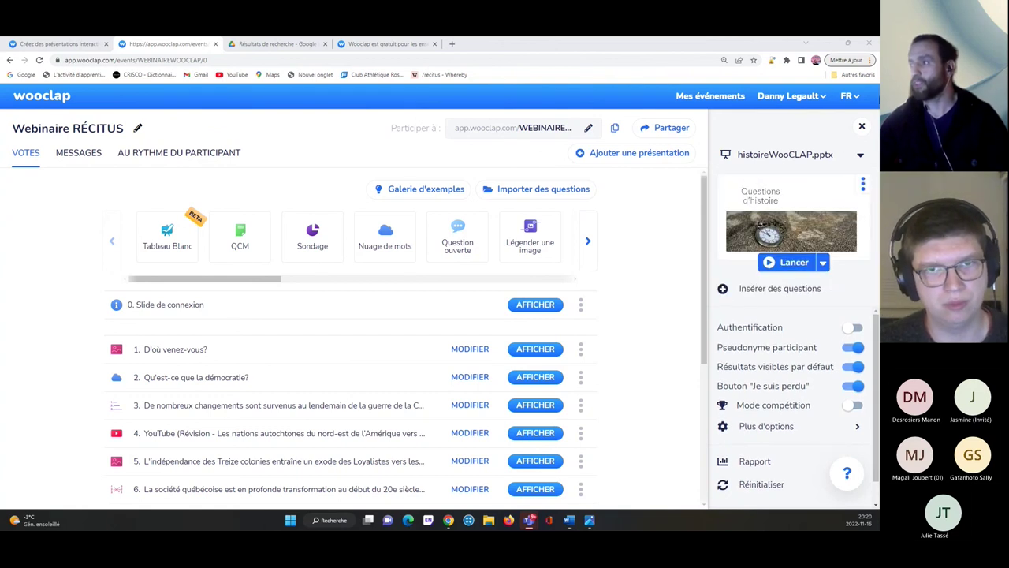
# Step: Close the event settings, and show the options for adding a presentation, including the Google Slides link field
pyautogui.click(861, 126)
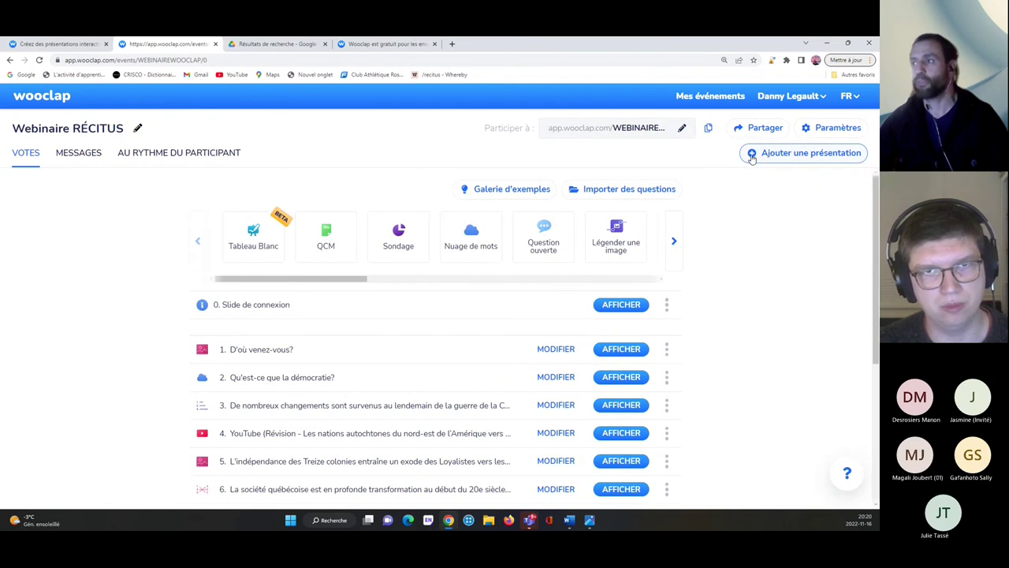
pyautogui.click(786, 154)
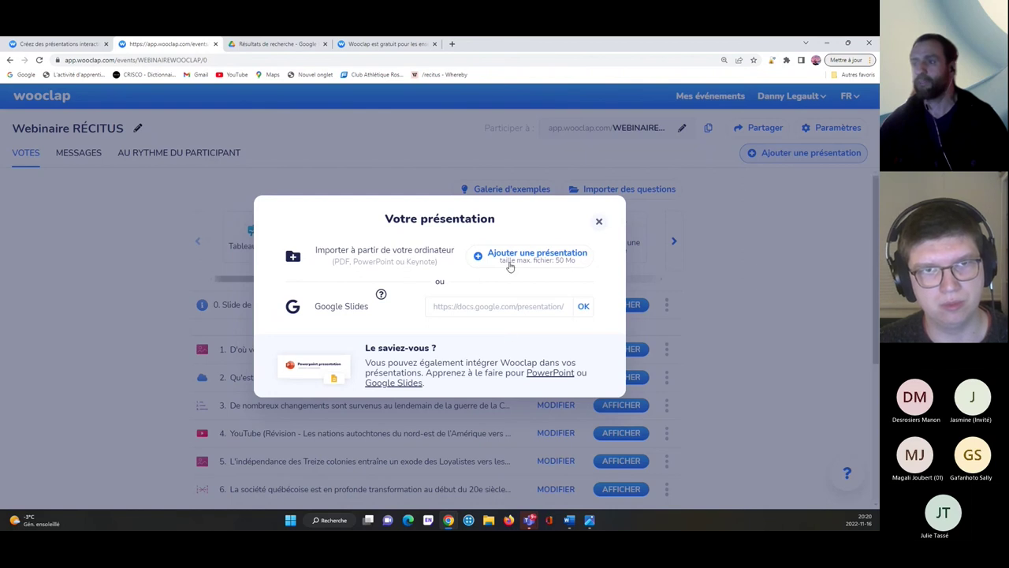
pyautogui.click(446, 306)
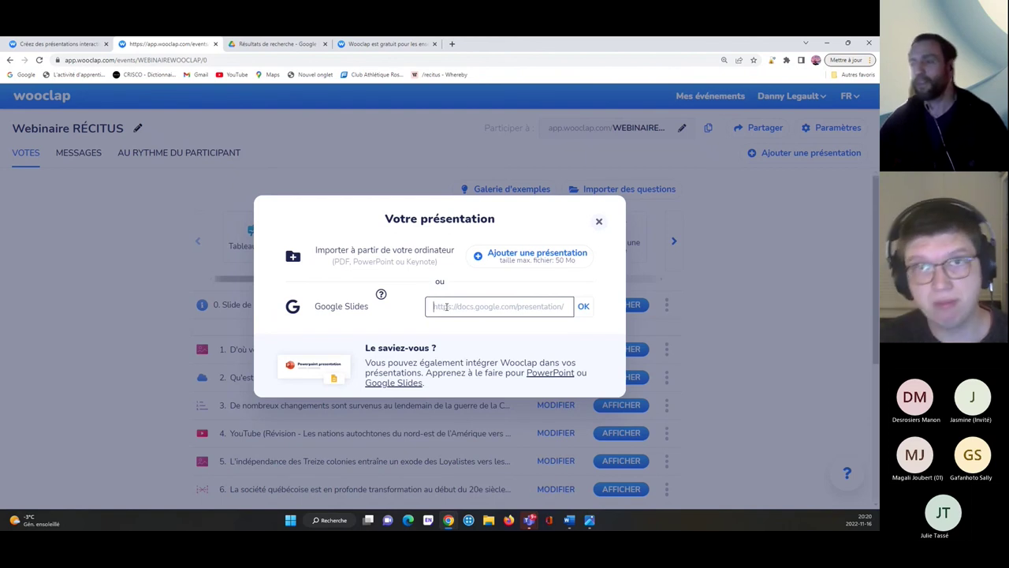
# Step: Start importing a presentation from the computer, browse the RÉCIT folder's contents, and open its Wooclap subfolder
pyautogui.click(527, 259)
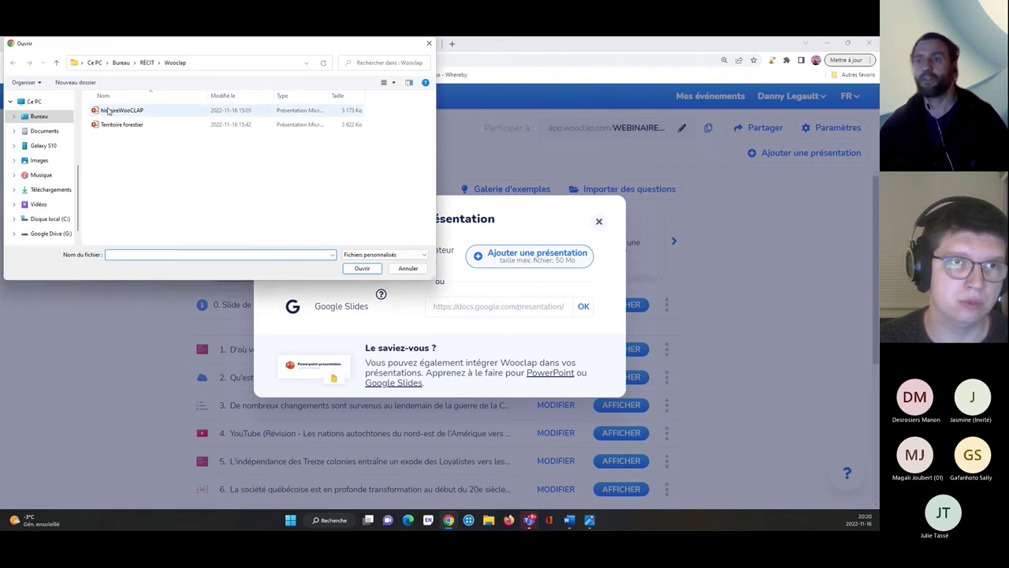
pyautogui.click(307, 64)
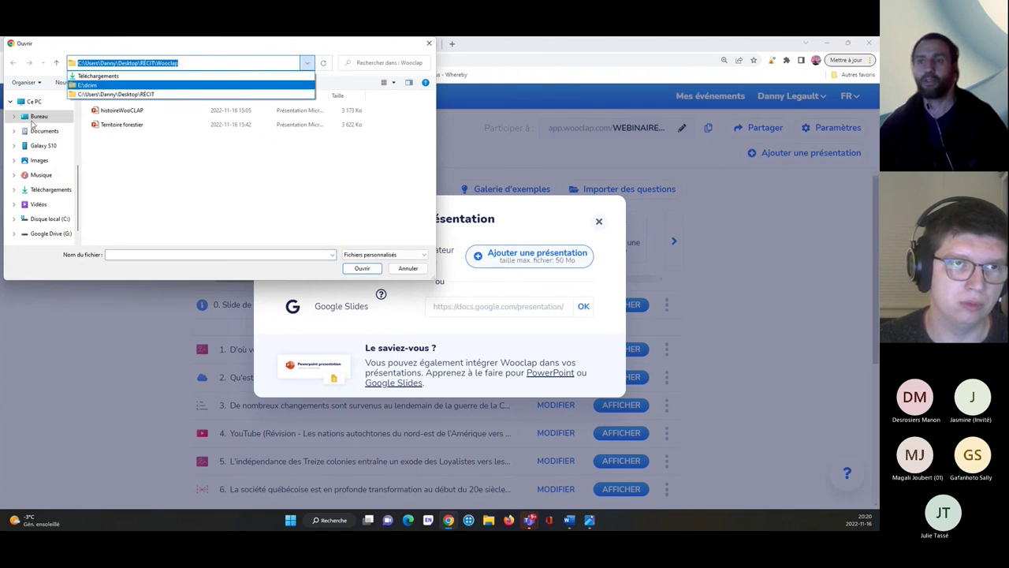
pyautogui.click(161, 94)
pyautogui.scroll(-3, 182, 212)
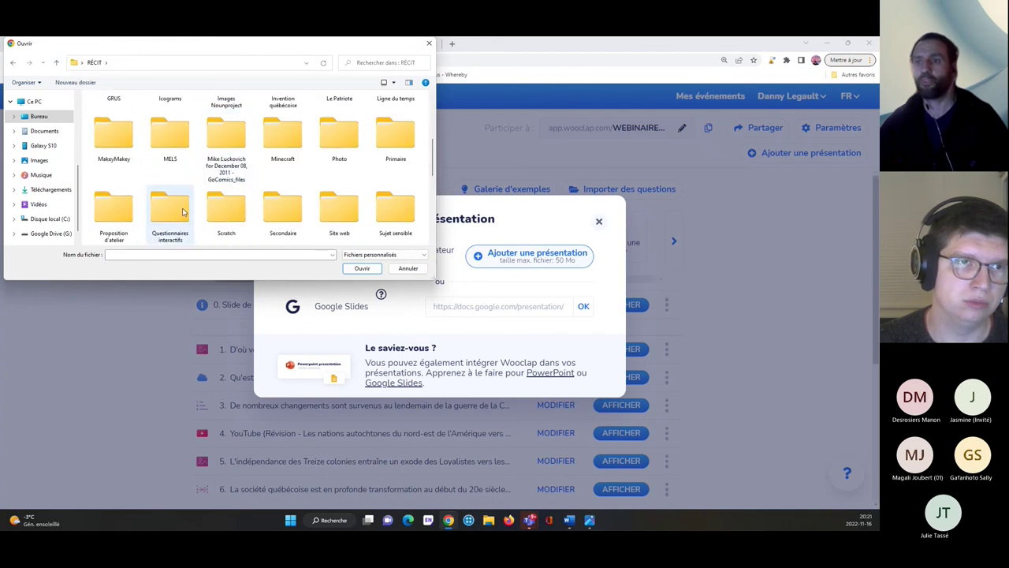
pyautogui.scroll(-3, 221, 181)
pyautogui.scroll(2, 248, 166)
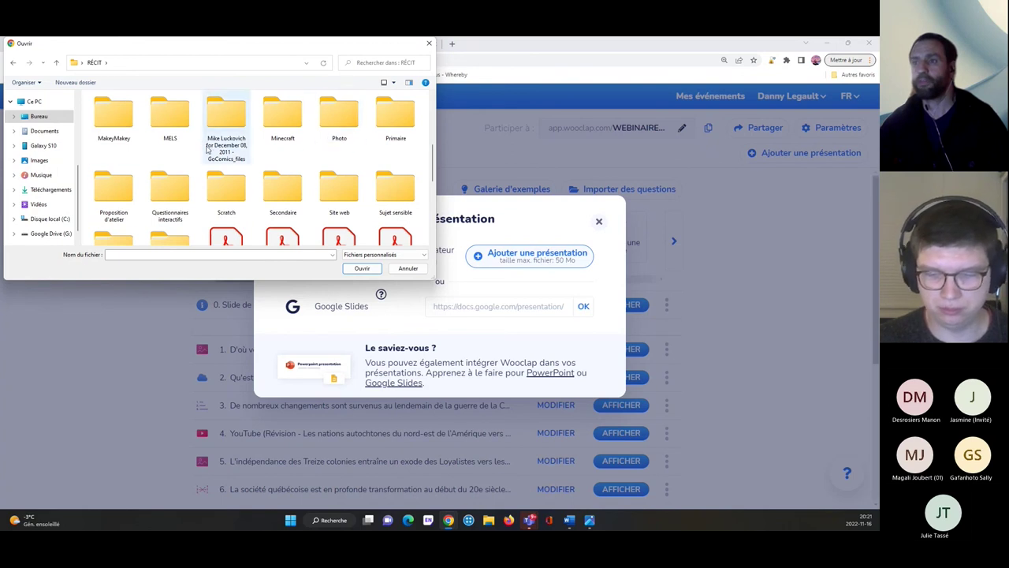
pyautogui.scroll(-1, 323, 185)
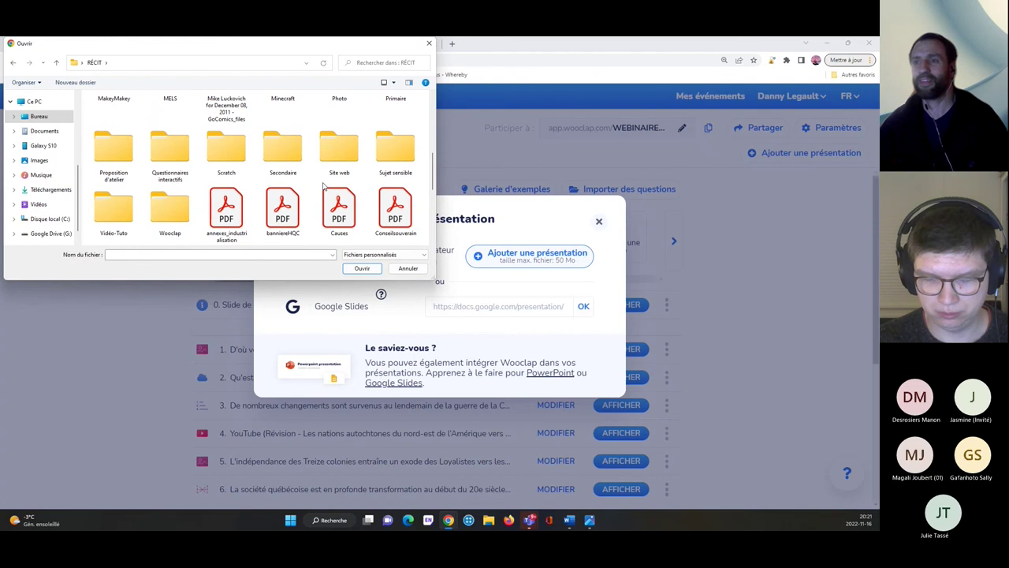
pyautogui.doubleClick(170, 206)
# Step: Import the histoireWooCLAP PowerPoint file into the event, and dismiss the upload notification
pyautogui.click(118, 113)
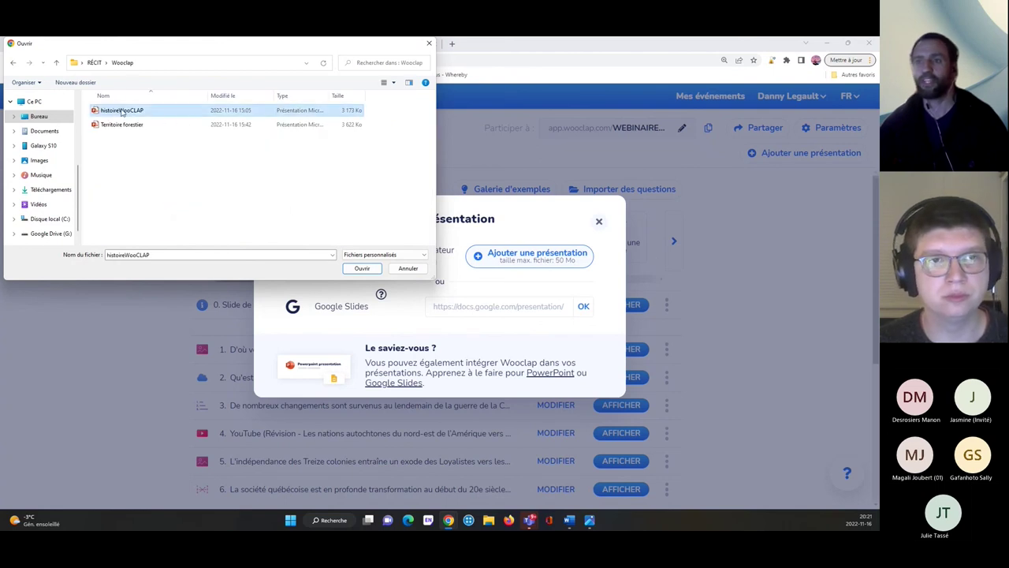
pyautogui.click(360, 269)
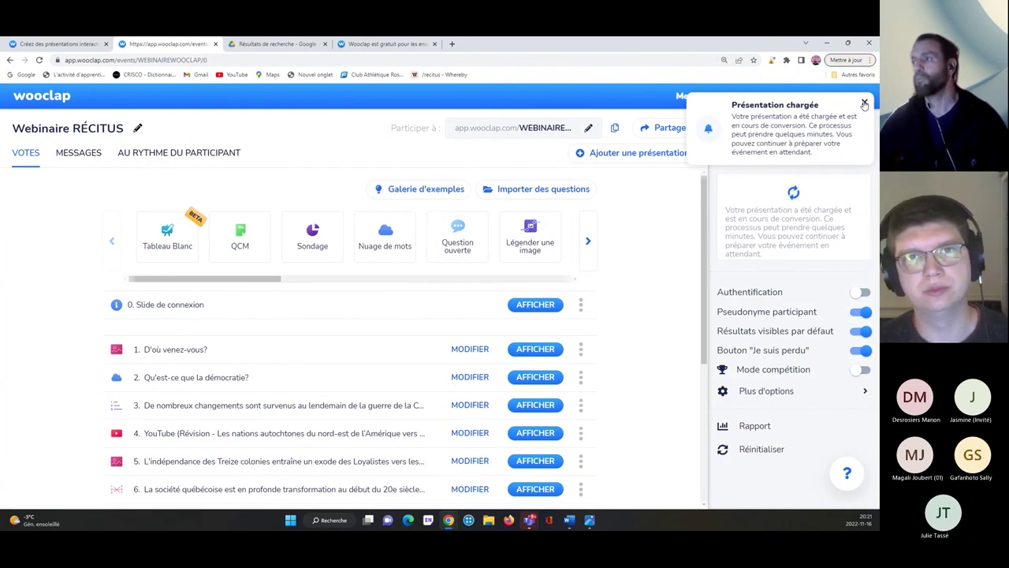
pyautogui.click(864, 104)
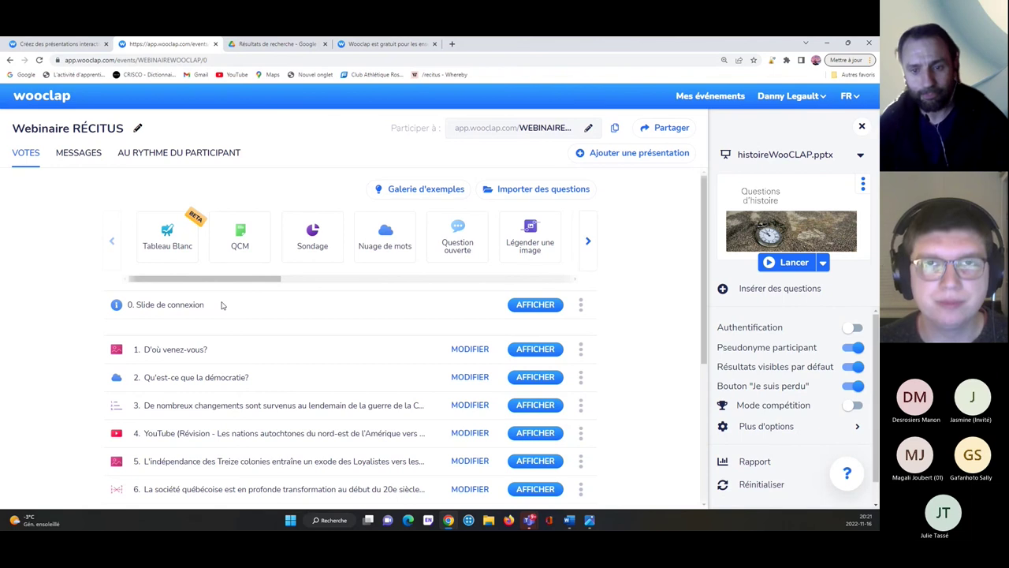
pyautogui.scroll(-1, 632, 354)
pyautogui.scroll(1, 632, 355)
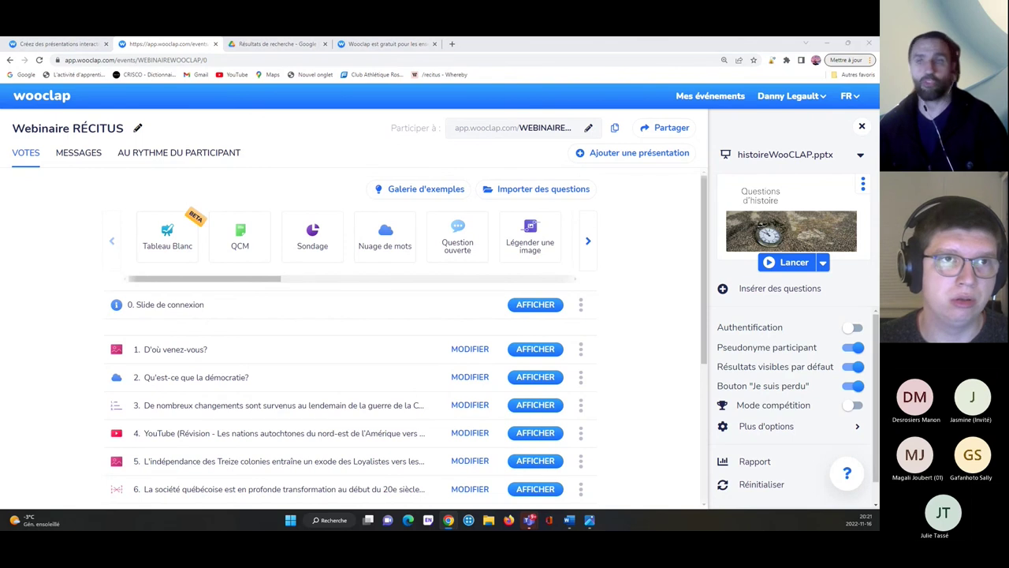
# Step: Switch to the "Questionnaire - wooclap - 2022" Google Slides presentation and open slide 25, "Intégrer Wooclap dans un diaporama"
pyautogui.hotkey('alt', 'Tab')
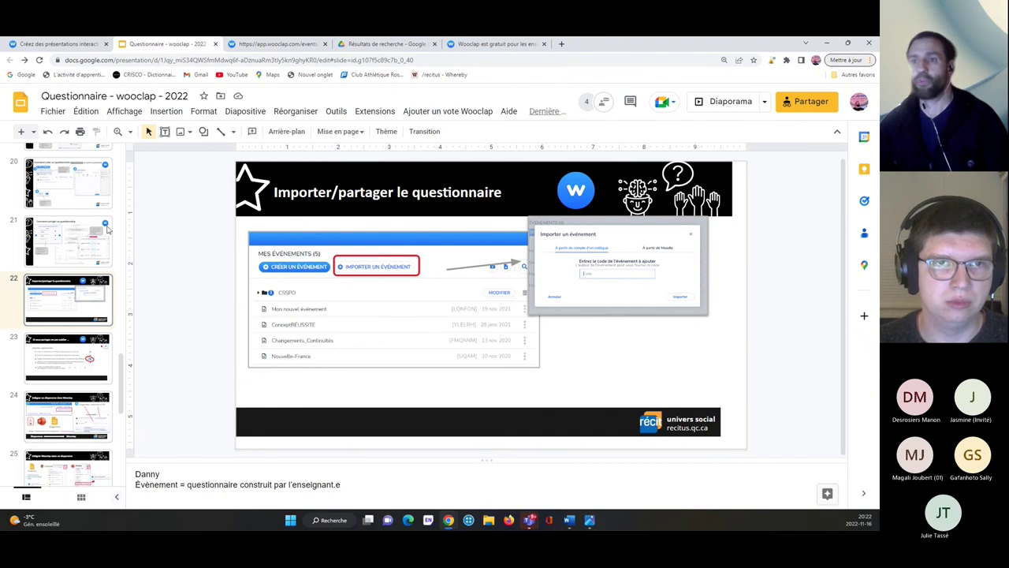
pyautogui.click(52, 187)
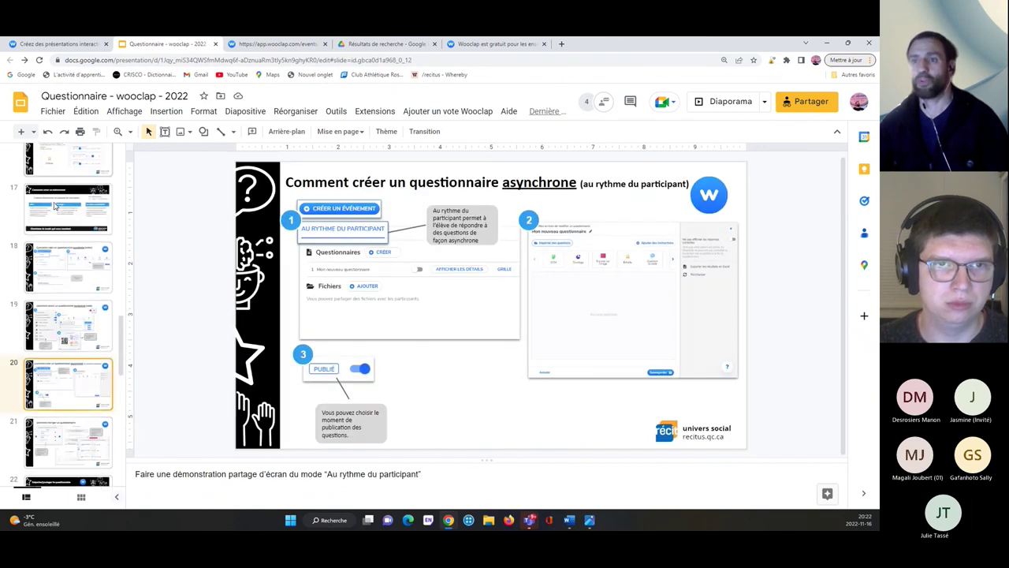
pyautogui.scroll(-4, 55, 237)
pyautogui.click(77, 306)
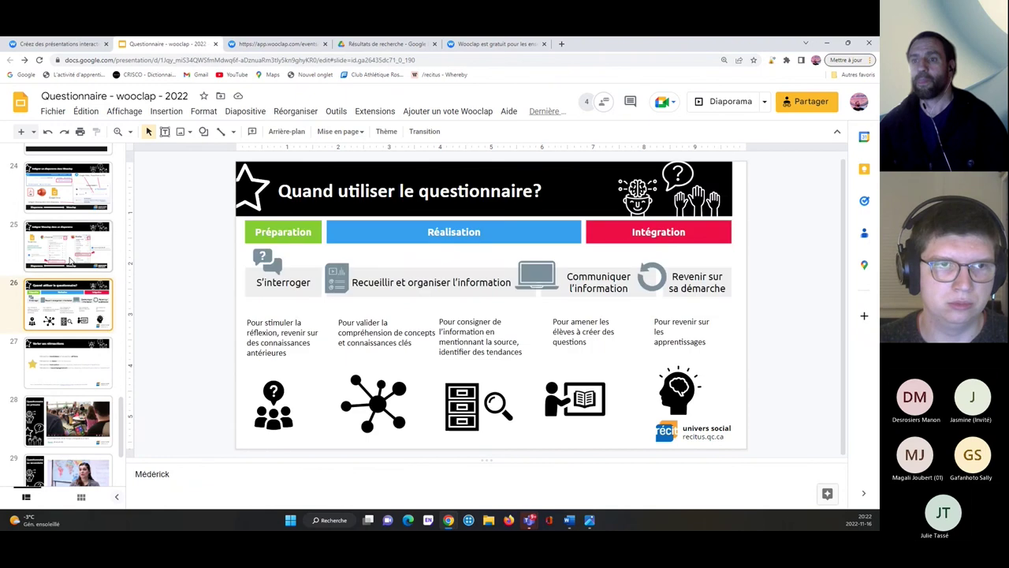
pyautogui.click(70, 260)
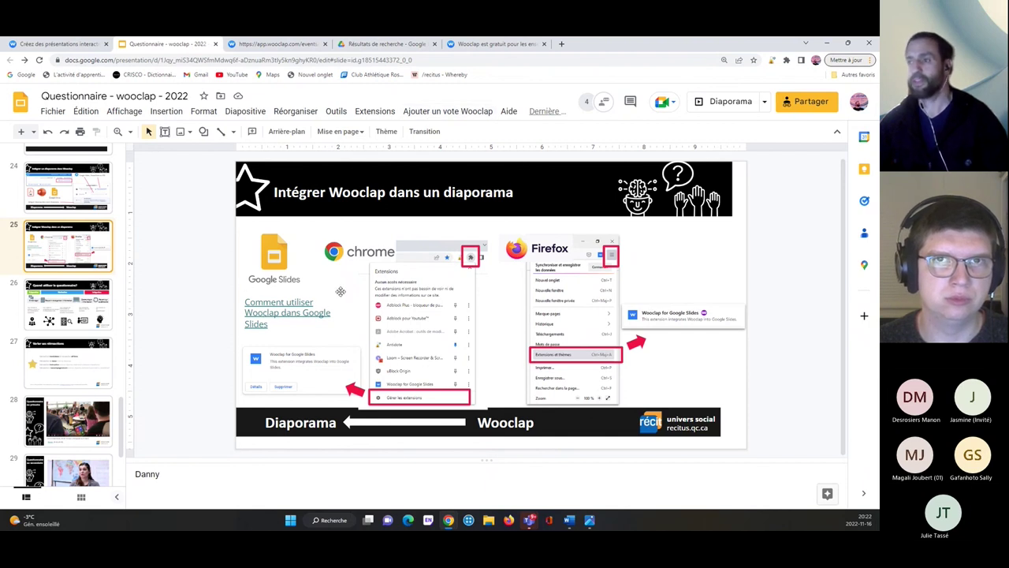
# Step: Insert question 9, "Maintenant que tu as terminé ton activité...", from the Webinaire RÉCITUS event after slide 25, and dismiss the spelling suggestion
pyautogui.click(433, 112)
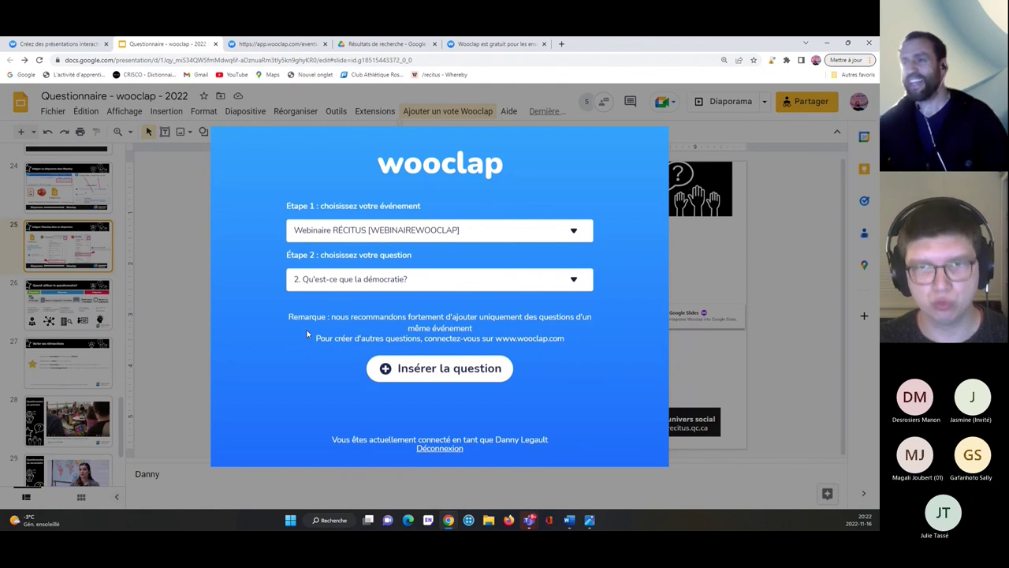
pyautogui.click(569, 288)
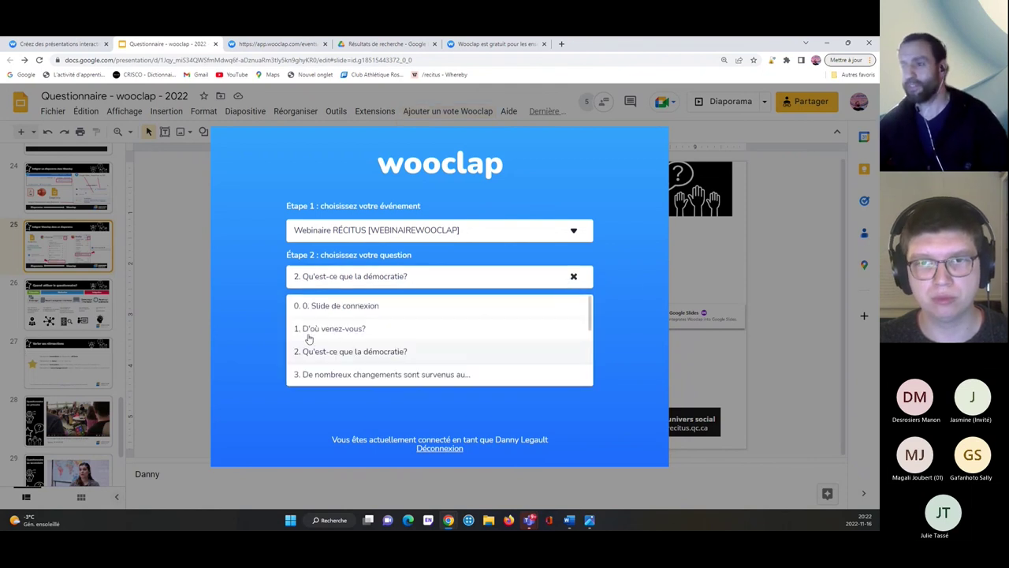
pyautogui.scroll(-3, 347, 336)
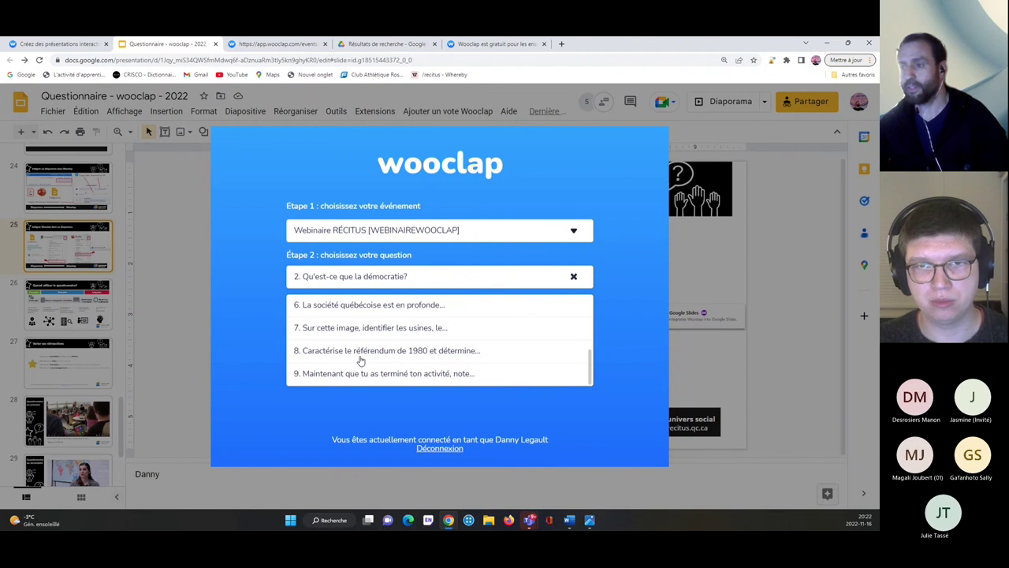
pyautogui.click(357, 373)
pyautogui.click(458, 375)
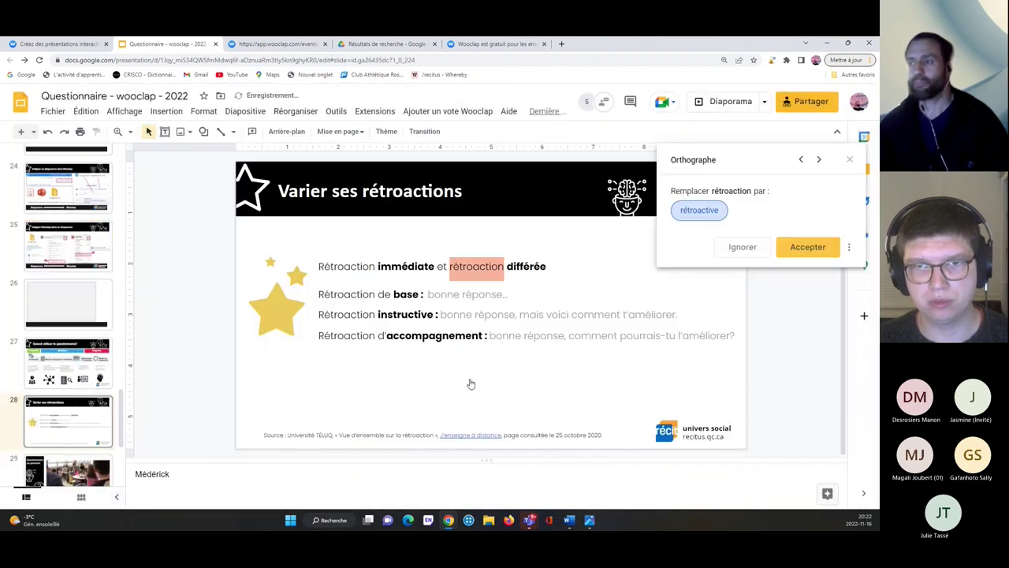
pyautogui.click(850, 160)
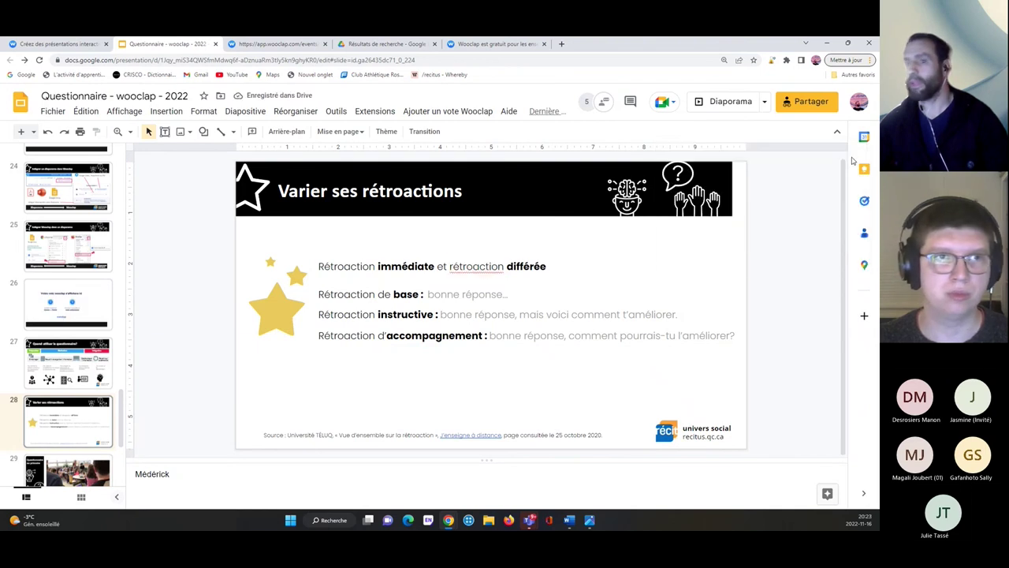
# Step: Present the slideshow from the new Wooclap slide 26, launch its question, and return to slide 25
pyautogui.click(50, 298)
pyautogui.click(705, 101)
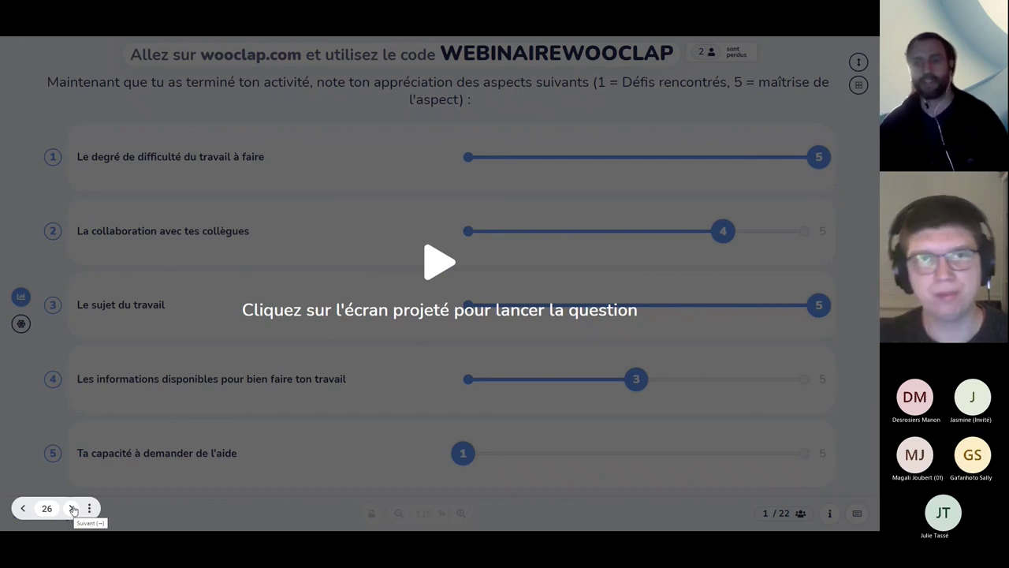
pyautogui.click(73, 508)
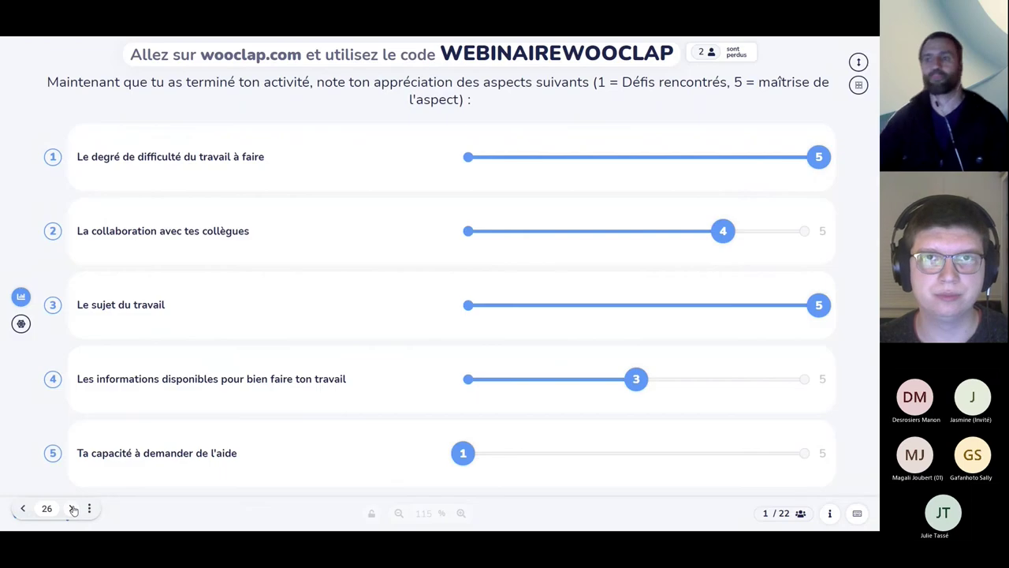
pyautogui.click(22, 508)
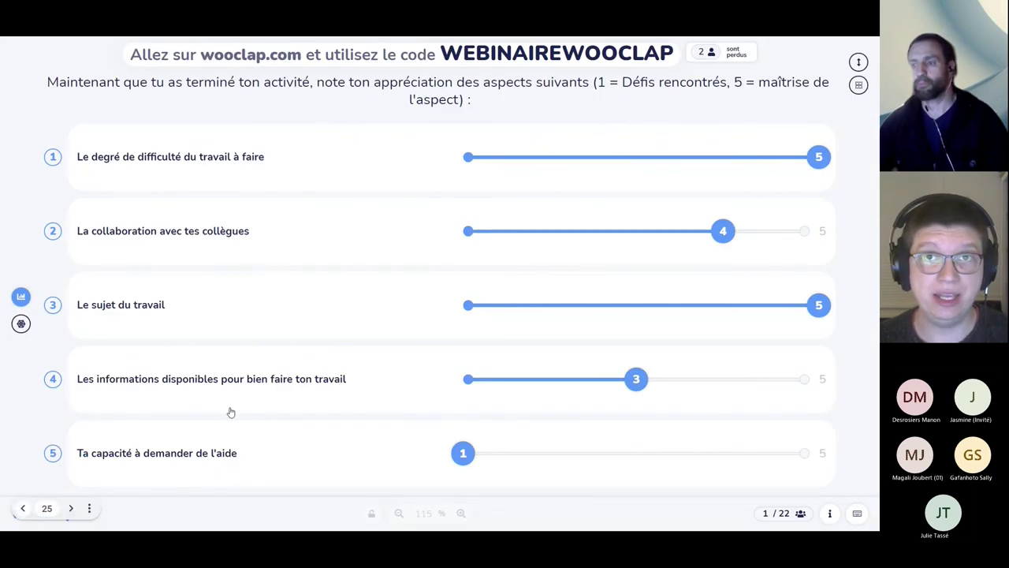
# Step: Exit the slideshow and switch to Microsoft Teams
pyautogui.hotkey('alt', 'Tab')
pyautogui.press('Escape')
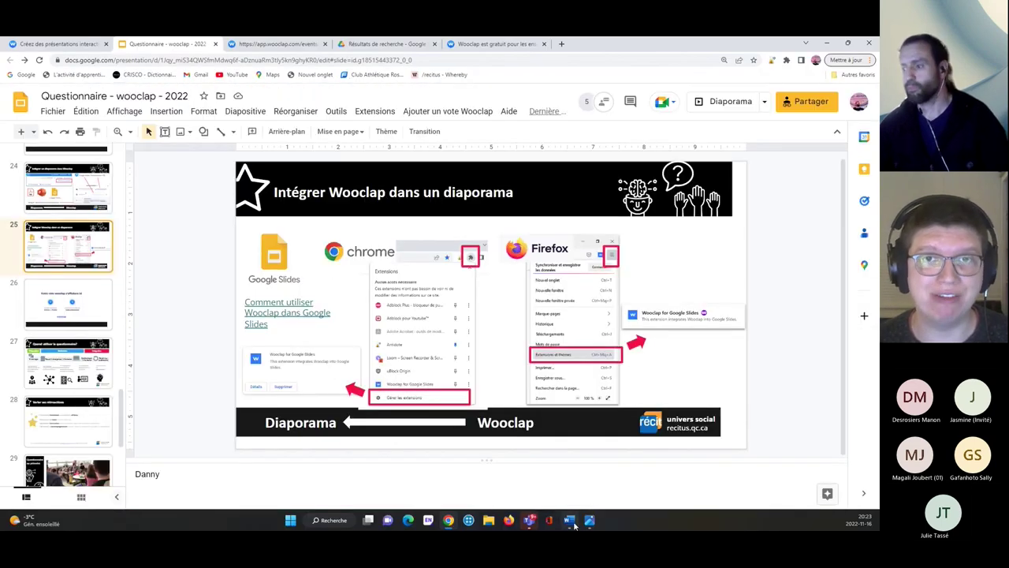
pyautogui.click(531, 522)
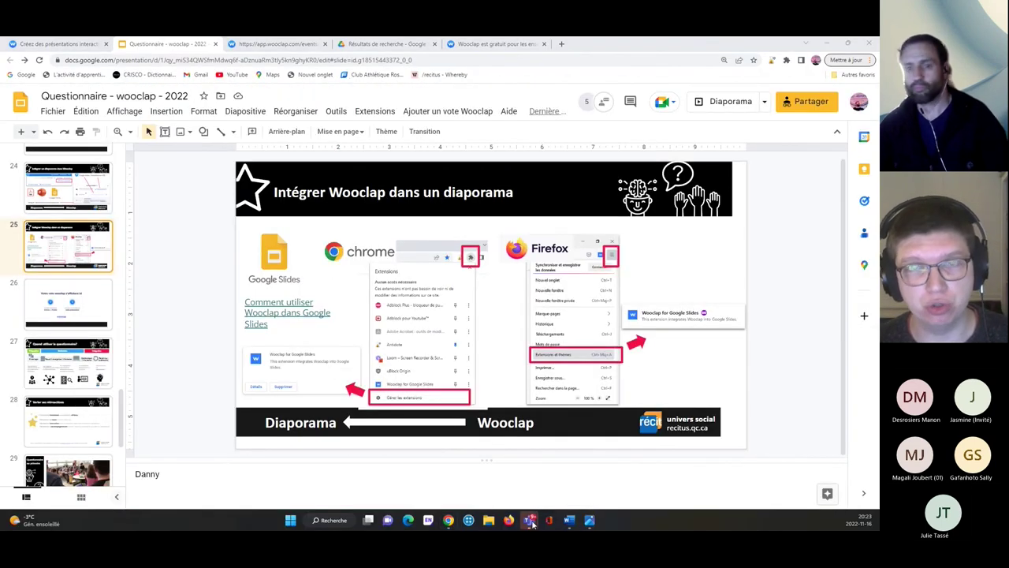